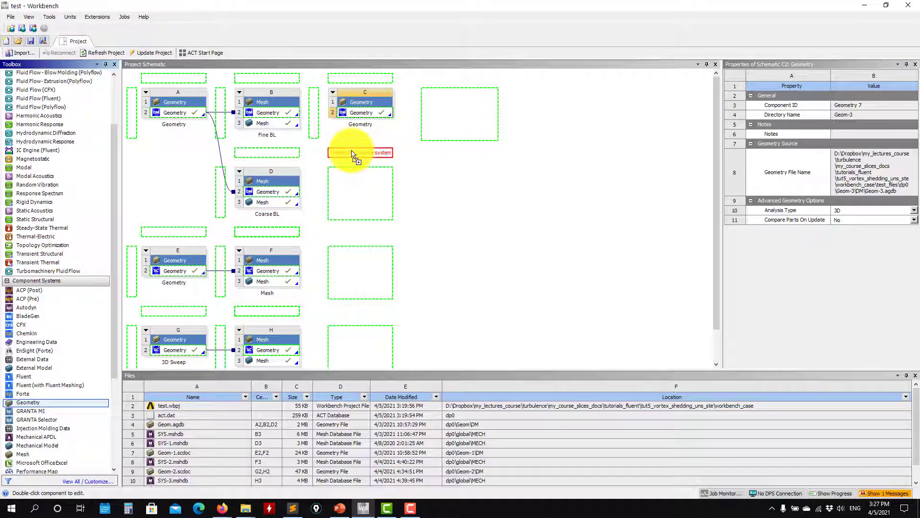
Add a standalone Geometry component system below system C in the project schematic and open it in SpaceClaim
left_click_drag(353, 153, 355, 156)
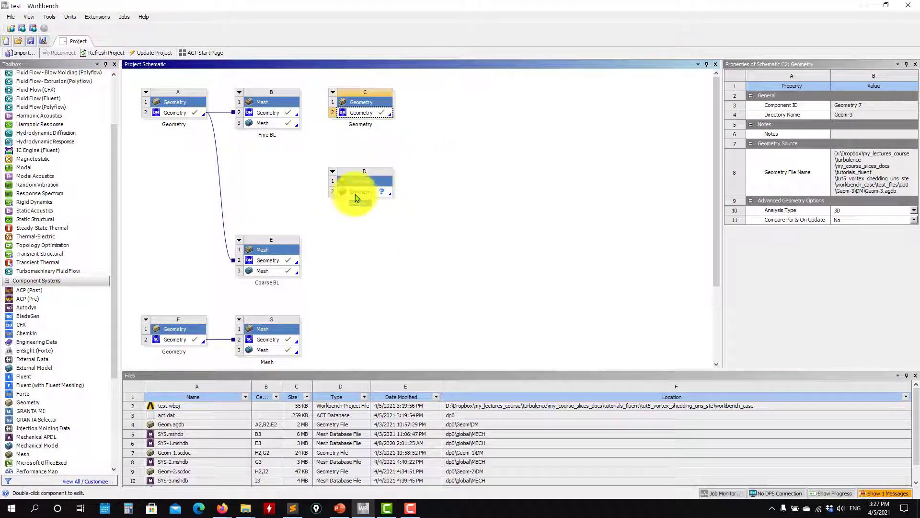
right_click(358, 196)
left_click(417, 201)
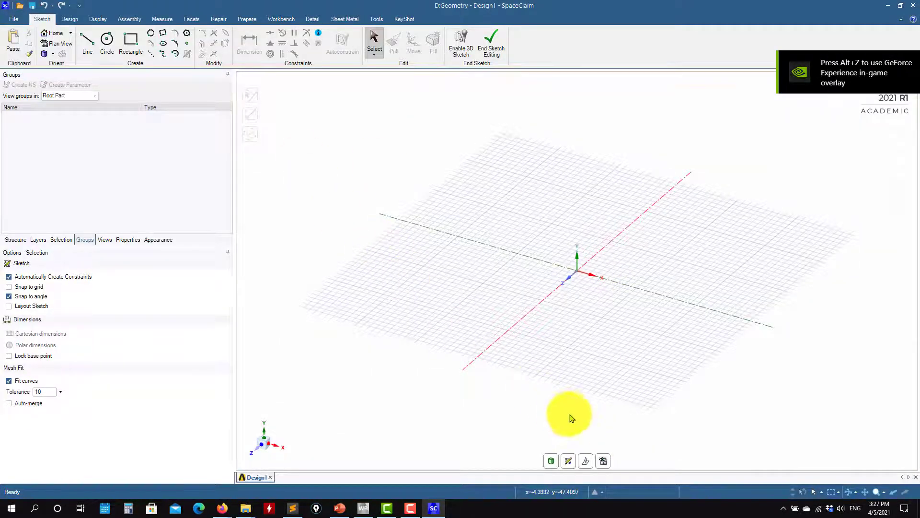
Leave the default sketch, start a new sketch on the XY plane, and orient the view to face it
left_click(552, 461)
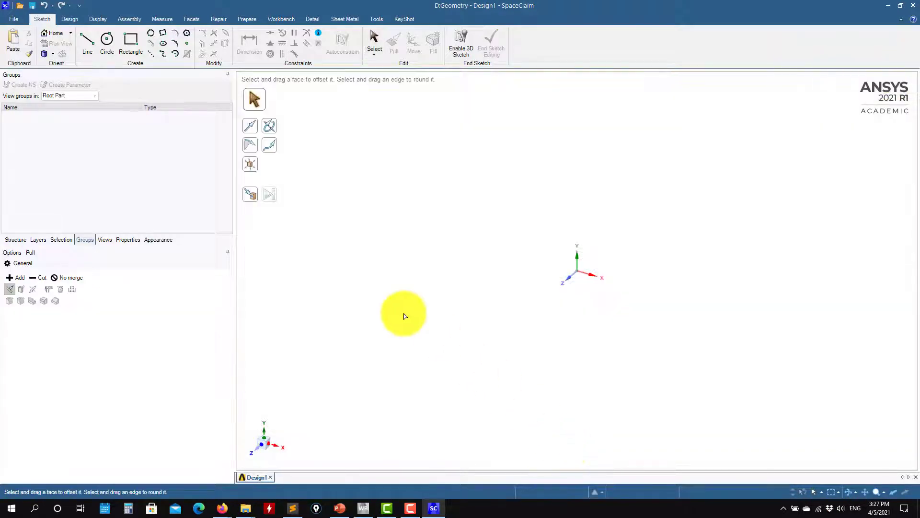
key("s")
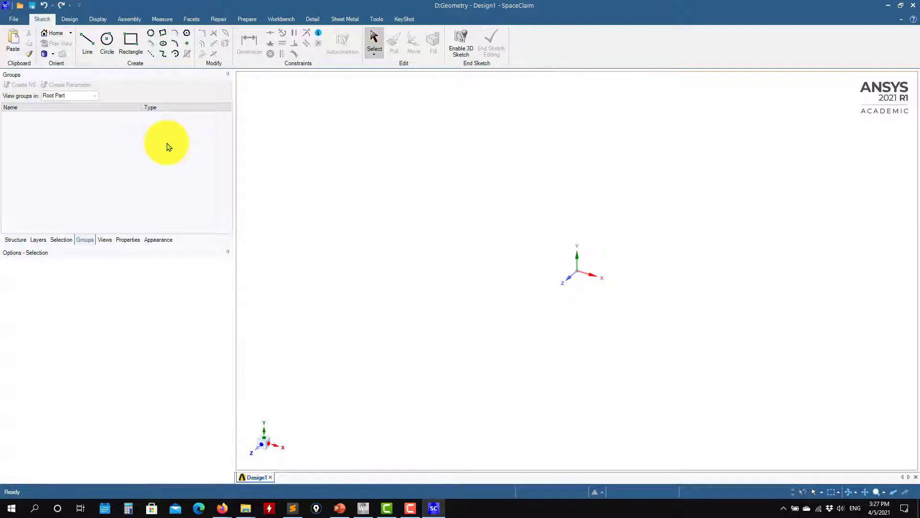
left_click(72, 20)
left_click(123, 36)
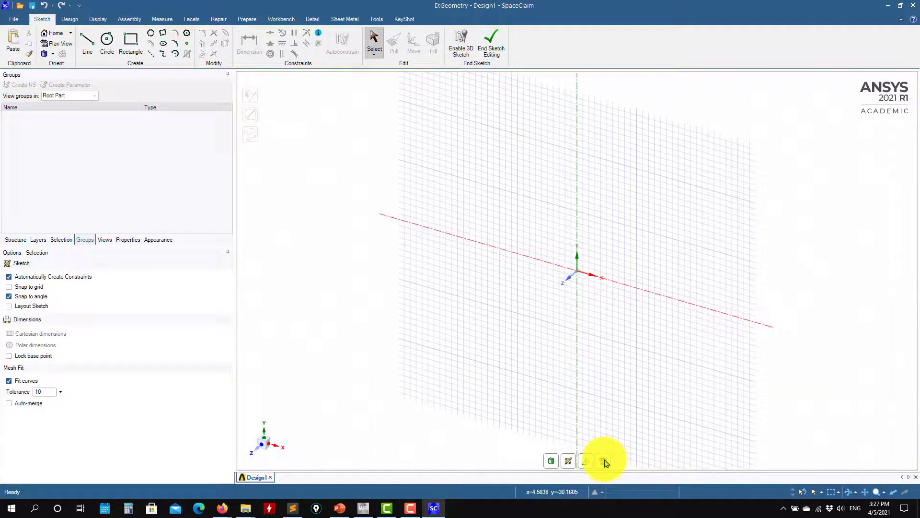
left_click(604, 461)
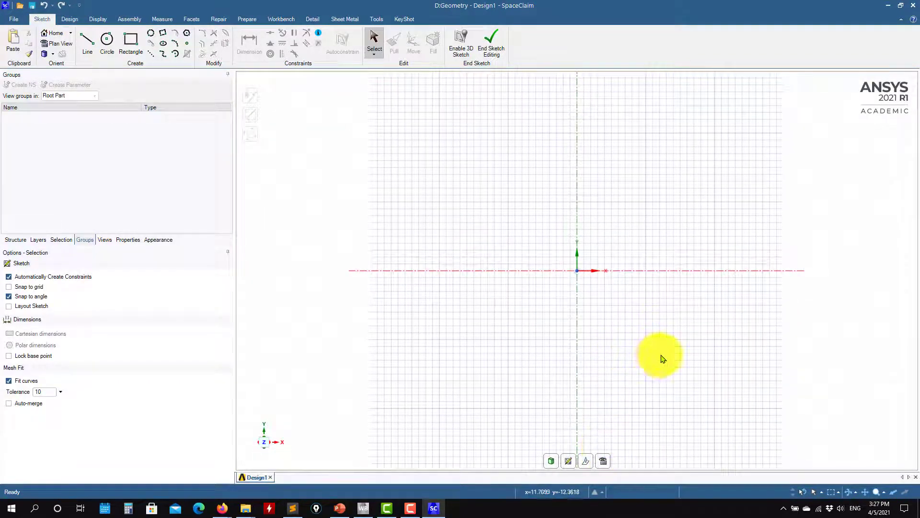
Sketch a circle about 17 mm in diameter centred on the origin
left_click(107, 41)
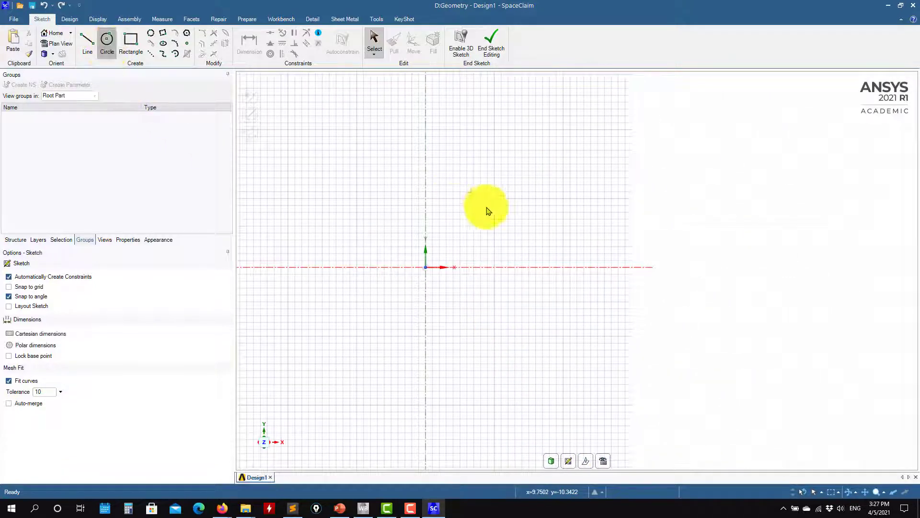
left_click(425, 270)
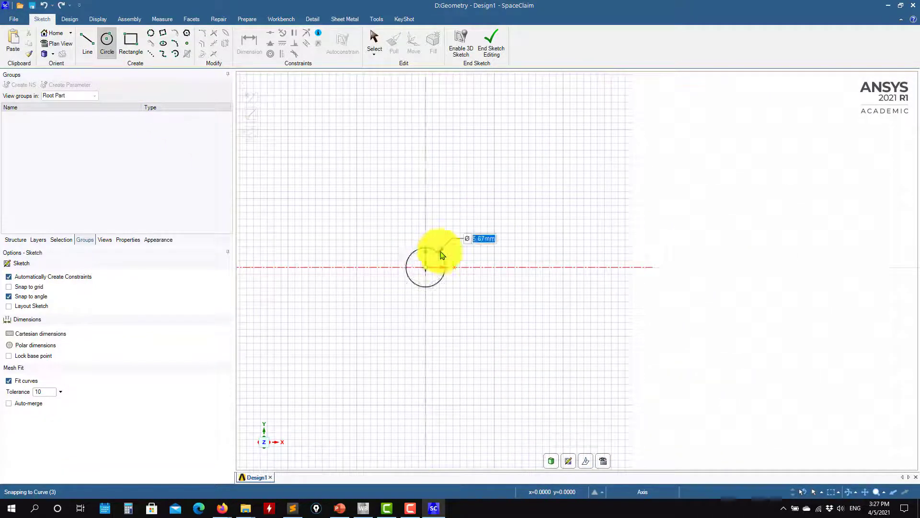
left_click(469, 230)
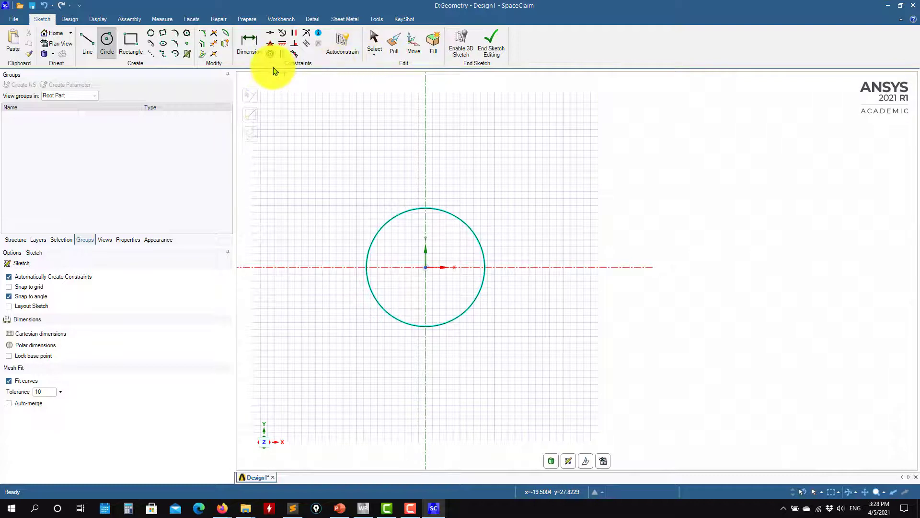
Dimension the circle's diameter and set it to 1000 mm
left_click(249, 44)
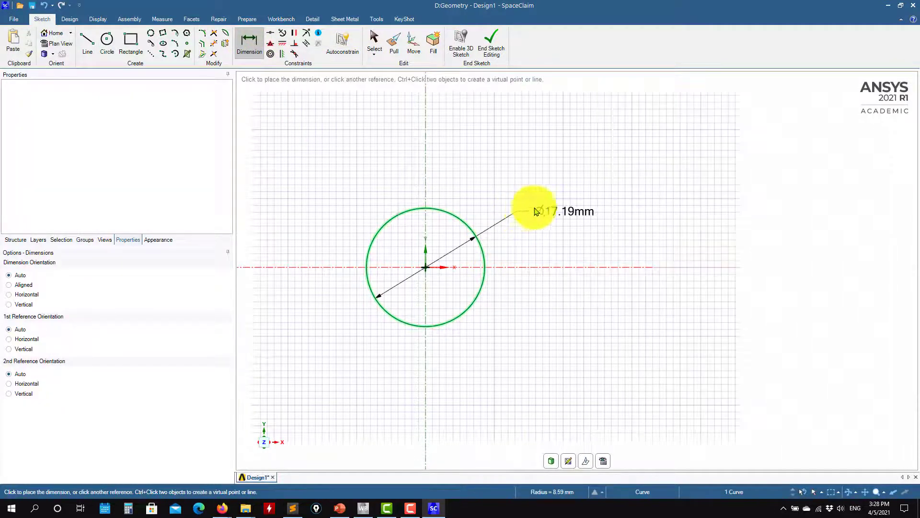
left_click(549, 234)
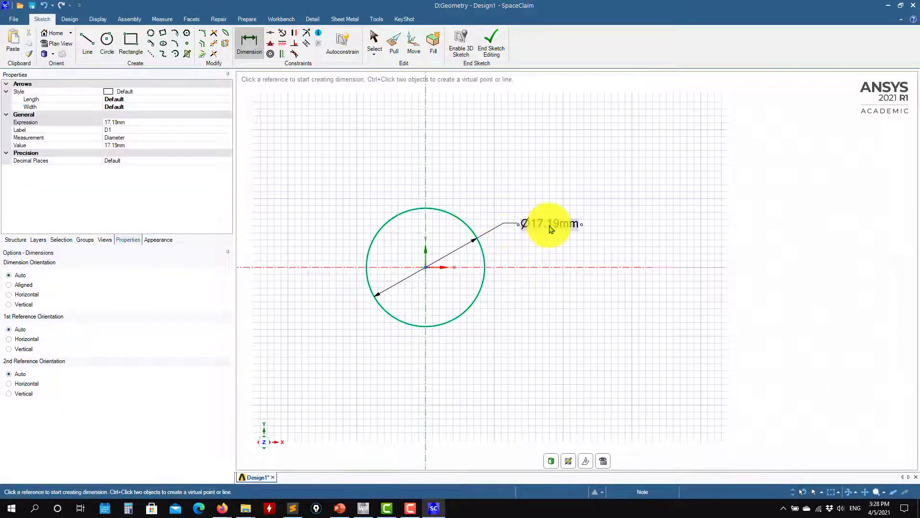
left_click(549, 229)
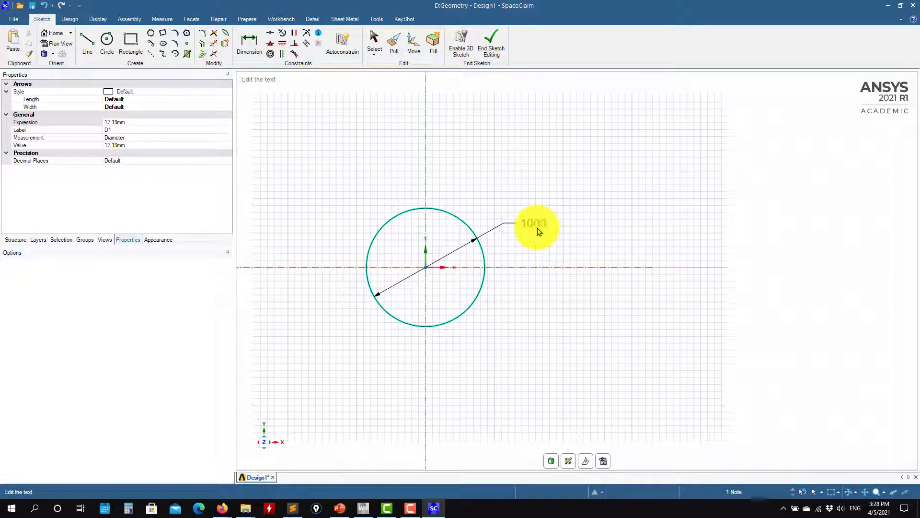
key("Return")
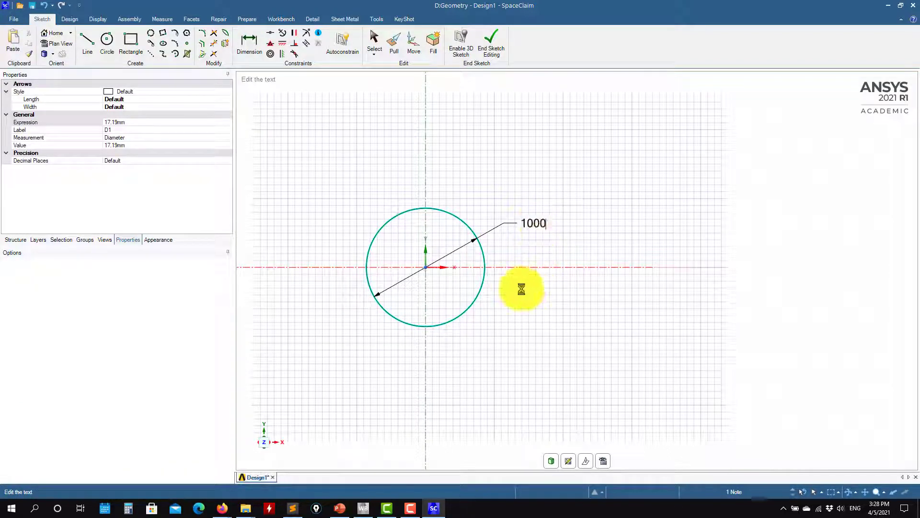
Sketch a corner-defined rectangle about 3386 mm wide and 2491 mm high enclosing the circle
scroll(539, 286, "down", 5)
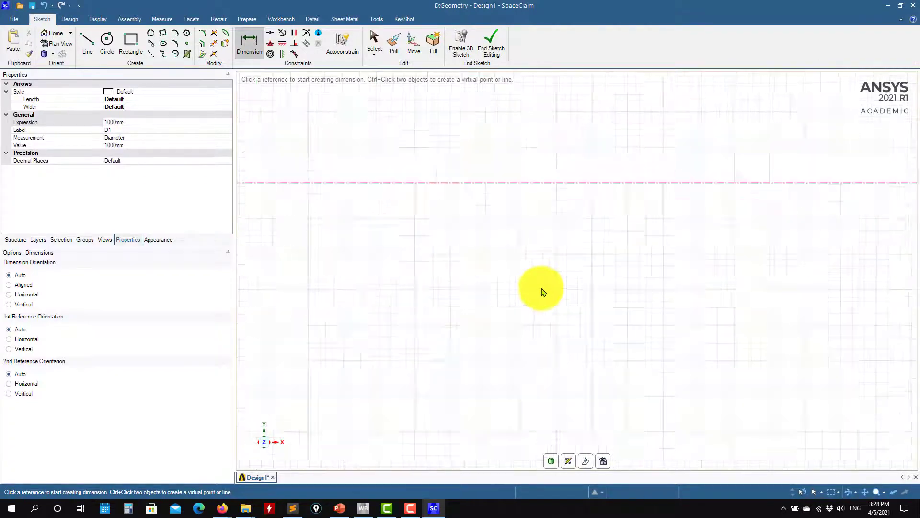
scroll(547, 290, "down", 5)
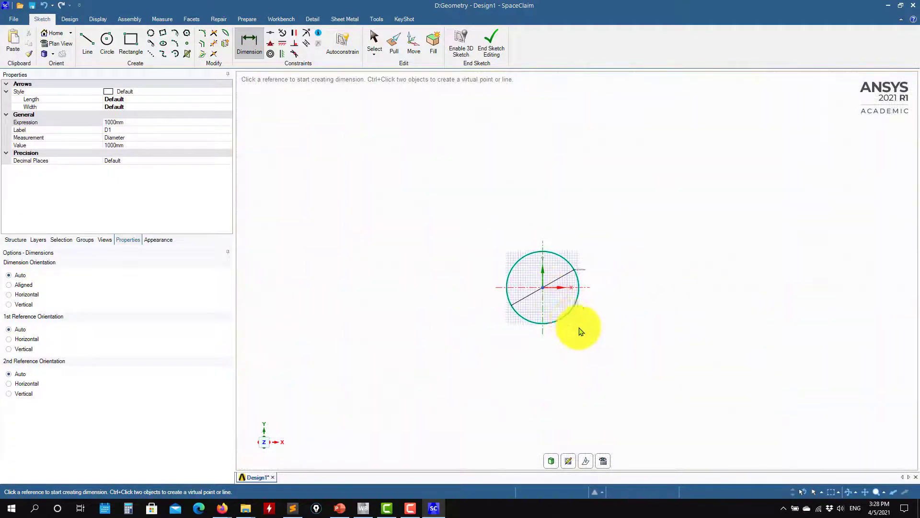
scroll(586, 339, "up", 3)
scroll(556, 379, "down", 3)
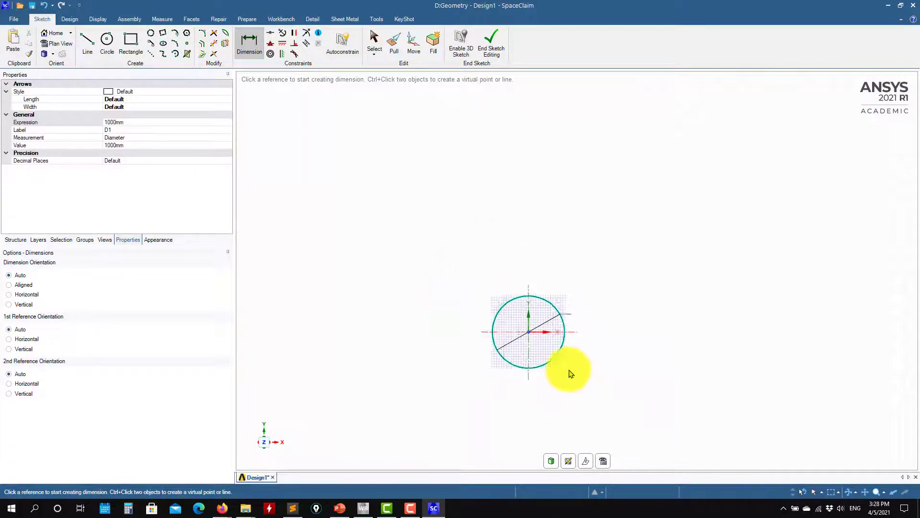
scroll(571, 367, "up", 4)
scroll(390, 332, "down", 2)
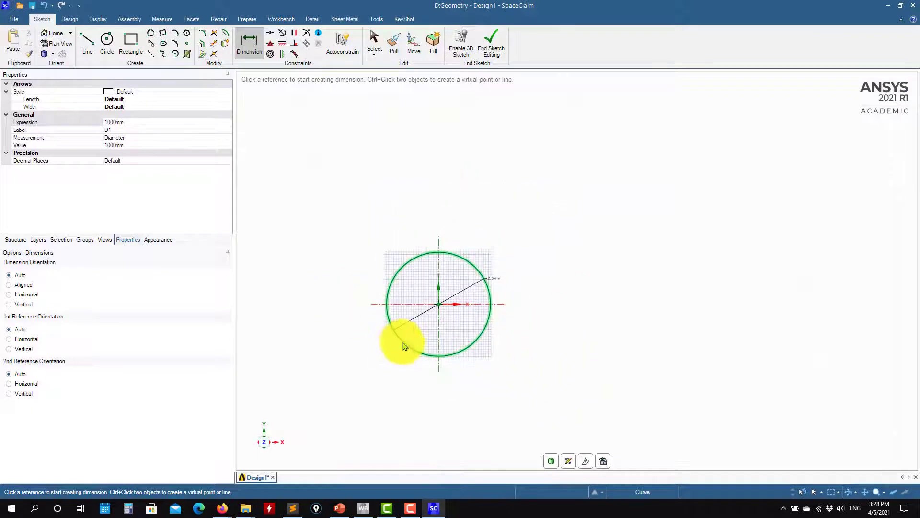
middle_click_drag(525, 356, 584, 345, "shift")
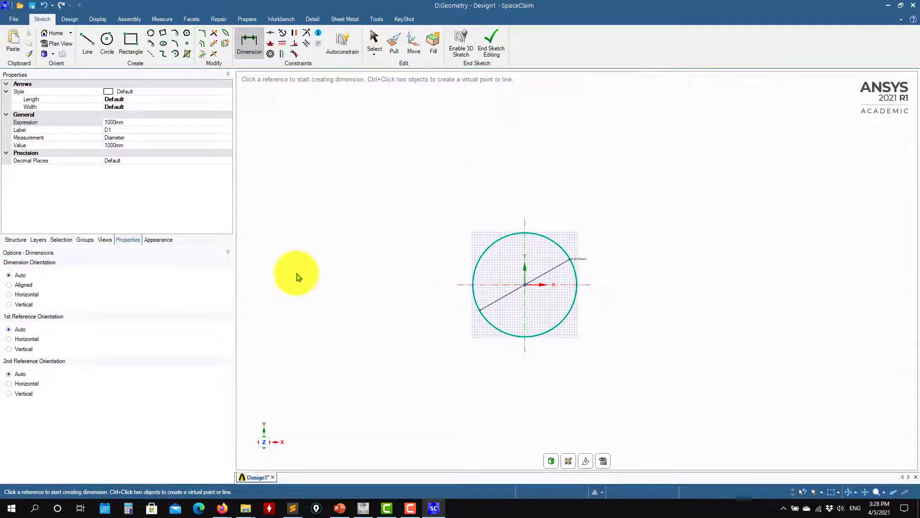
left_click(130, 42)
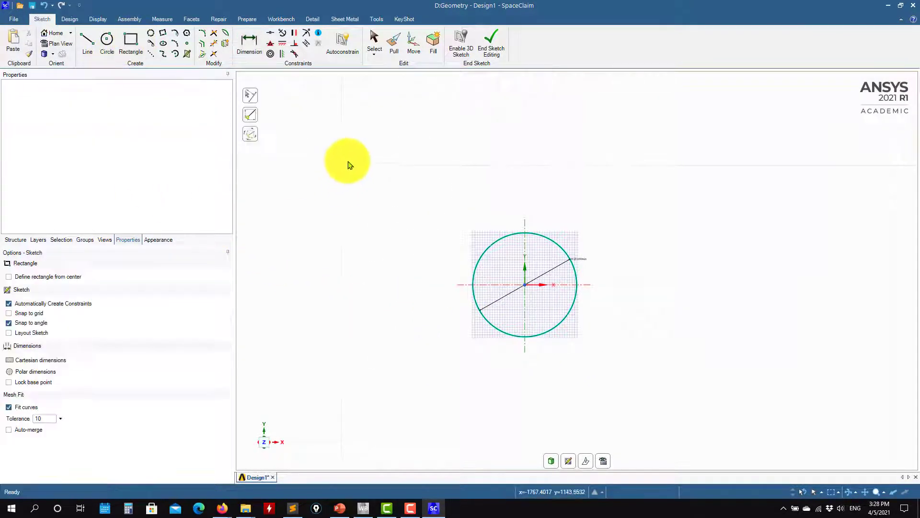
left_click(359, 154)
left_click(710, 412)
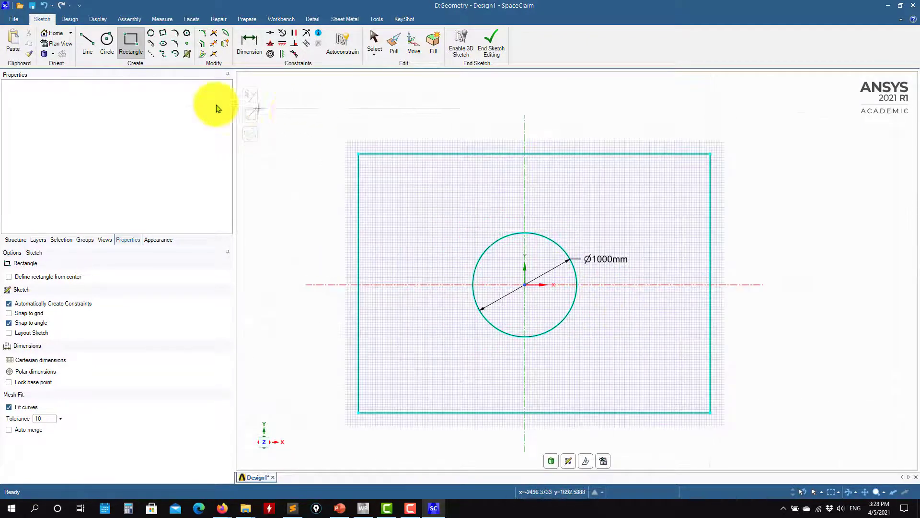
Dimension the vertical distance from the horizontal axis to the rectangle's lower edge, placing it outside the rectangle
left_click(249, 42)
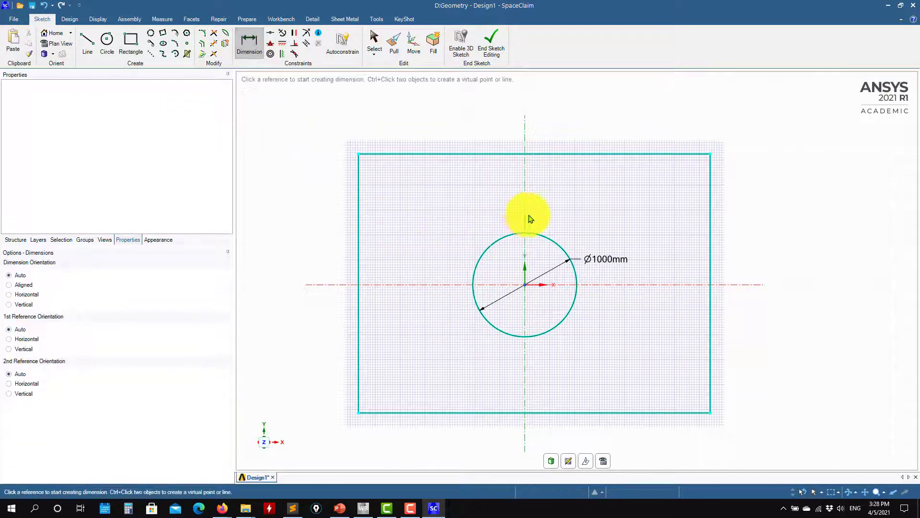
left_click(363, 189)
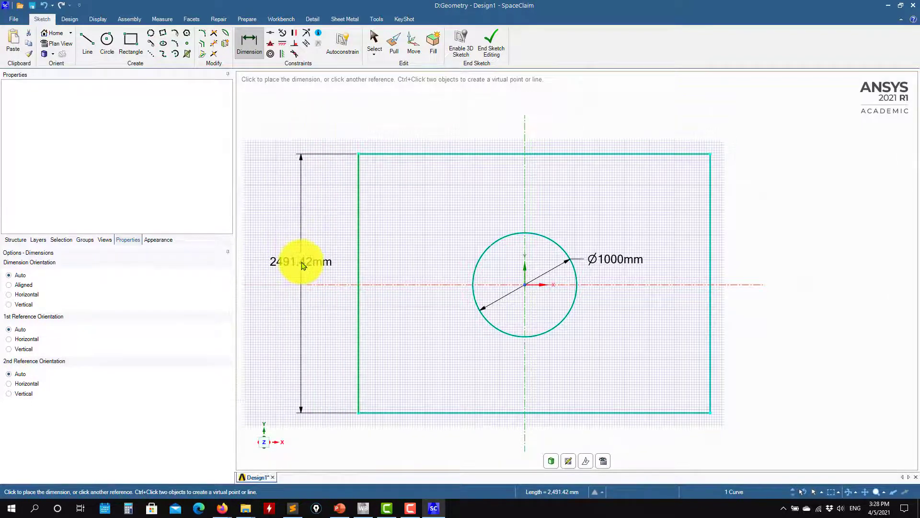
key("Escape")
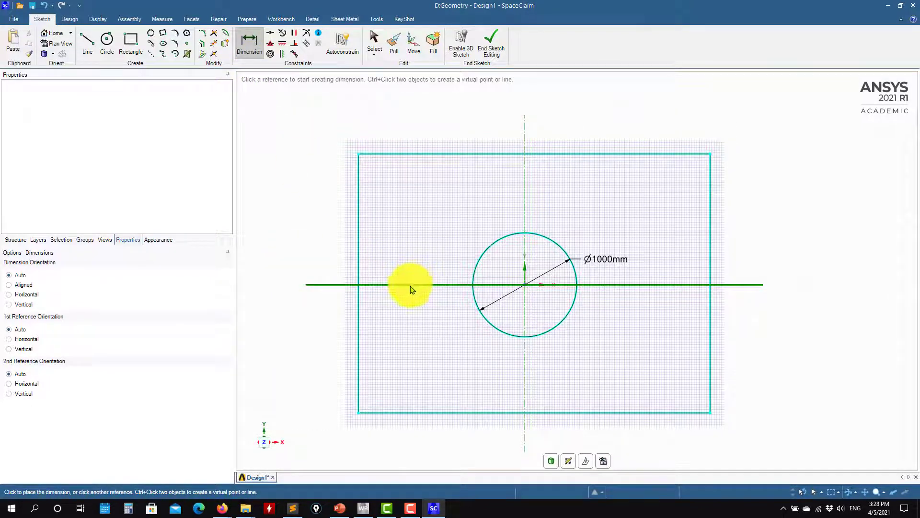
left_click(411, 286)
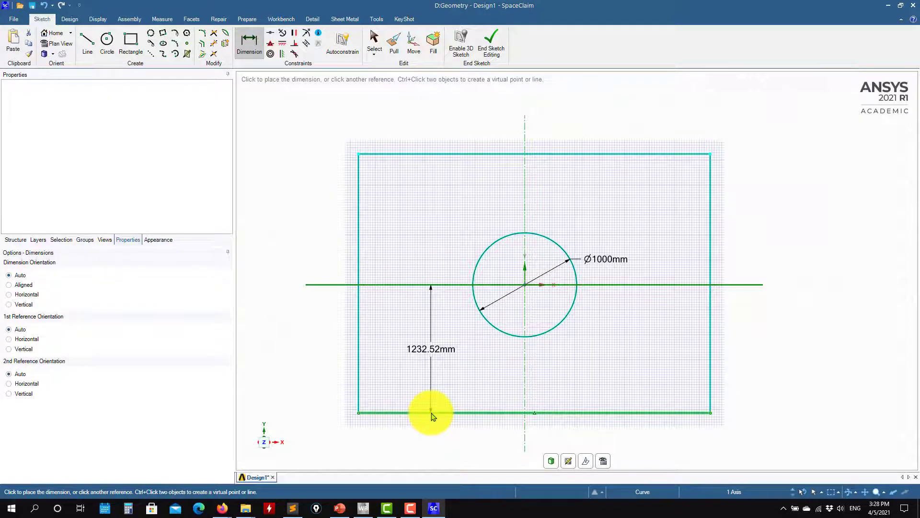
left_click(432, 413)
left_click(305, 353)
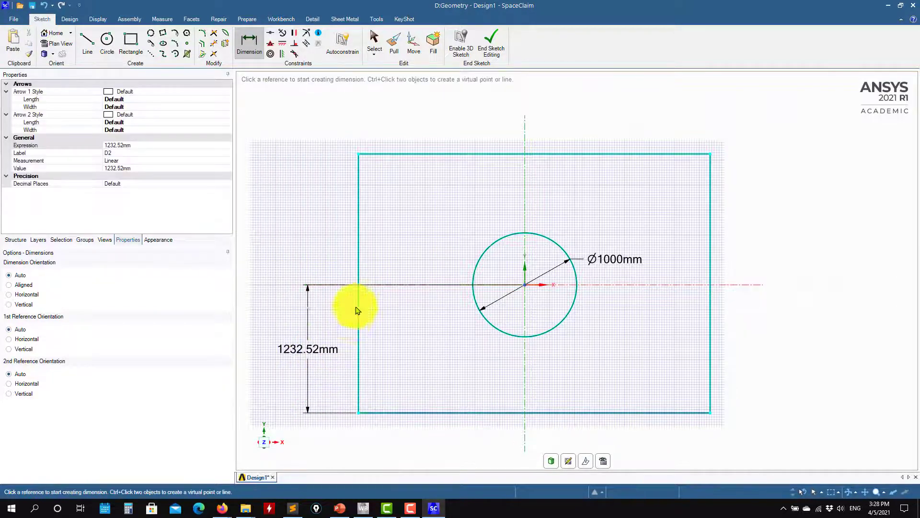
Try setting the lower edge's distance from the horizontal axis to 10000 mm and undo the change each time
double_click(319, 349)
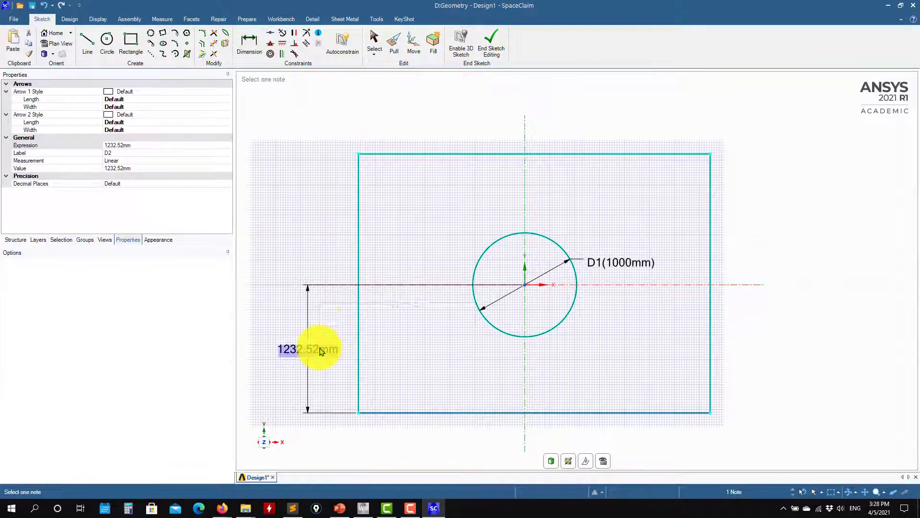
type("10000")
key("Return")
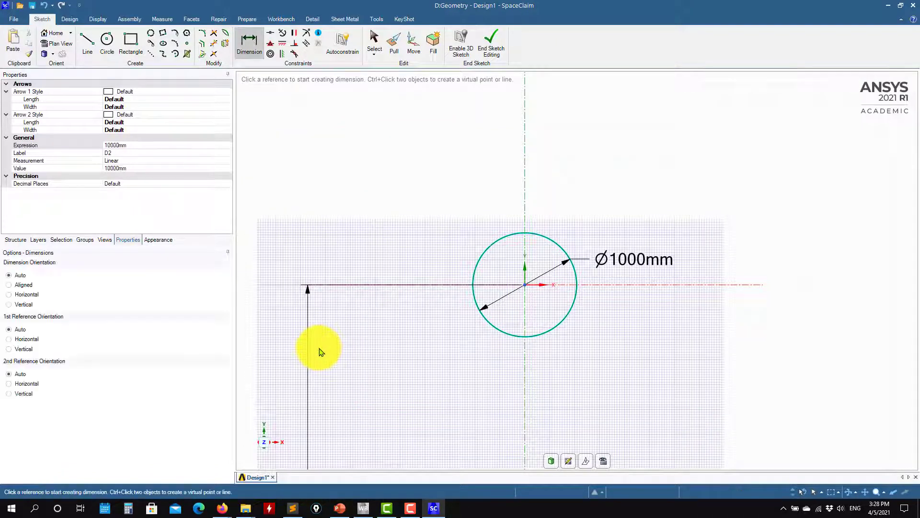
key("ctrl+z")
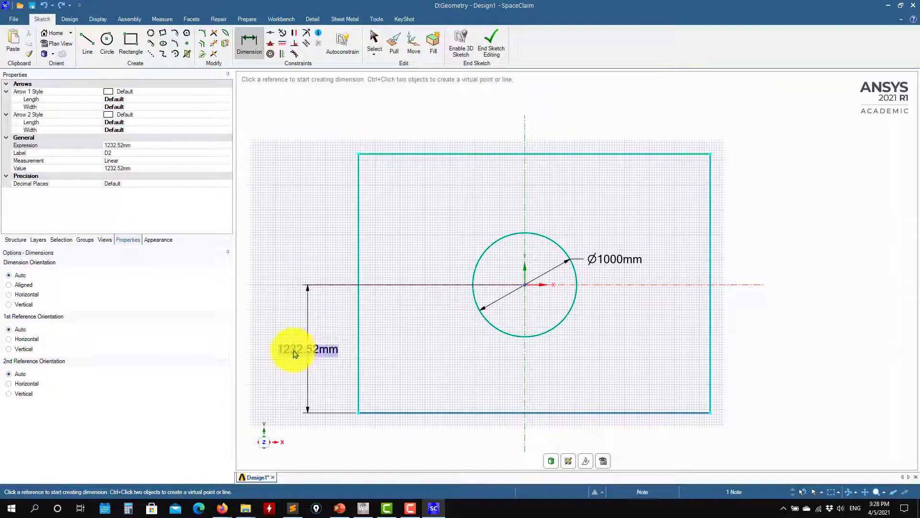
double_click(294, 354)
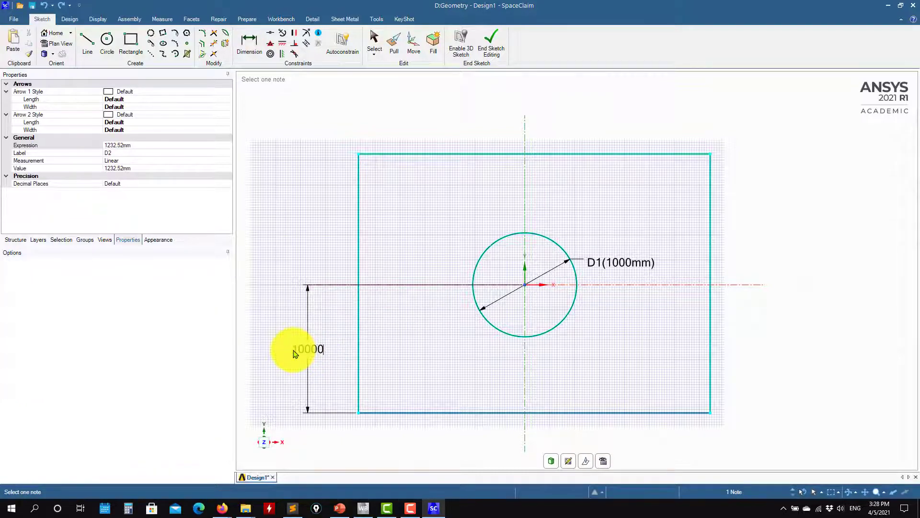
type("10000")
key("Return")
scroll(415, 395, "down", 5)
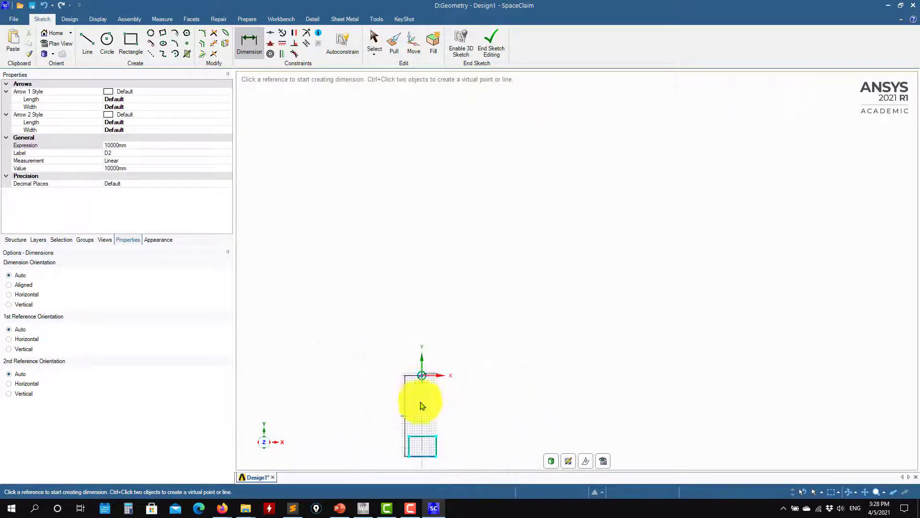
scroll(422, 406, "up", 5)
key("ctrl+z")
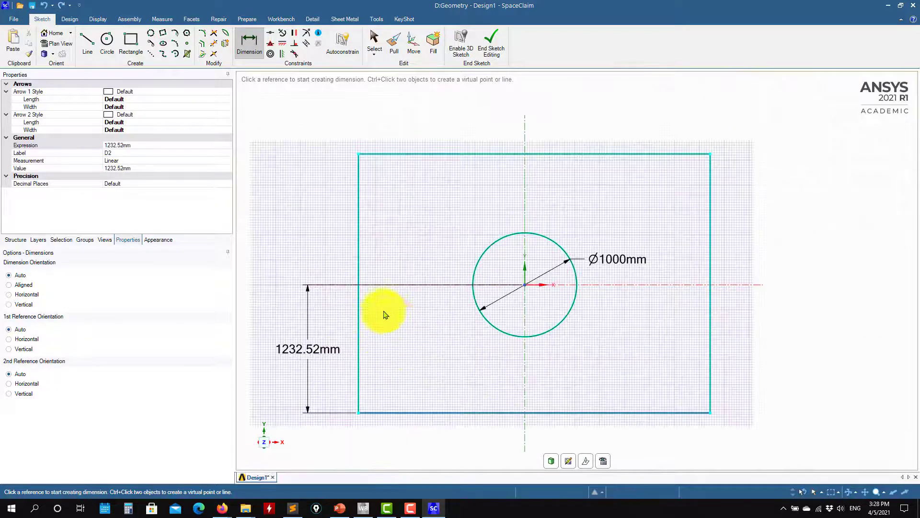
Dimension the distance from the rectangle's upper edge to the horizontal axis and set it to 10000 mm
left_click(427, 153)
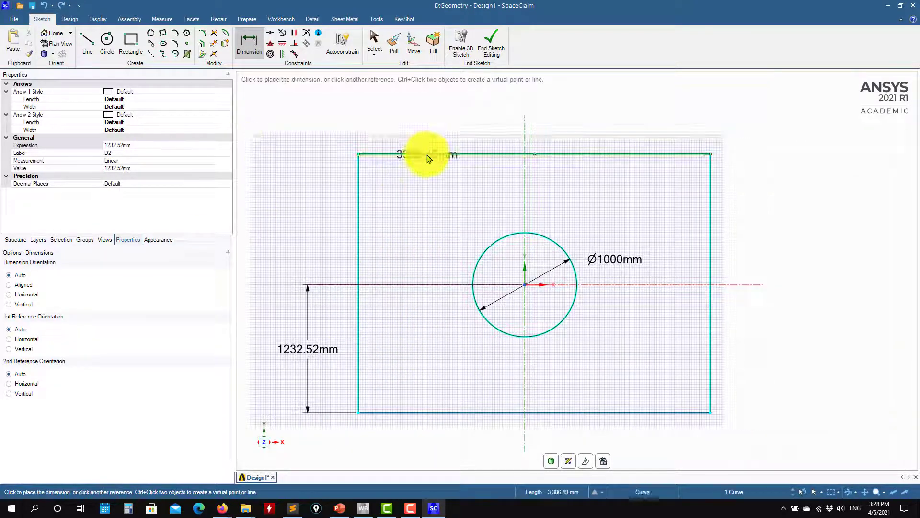
left_click(414, 285)
left_click(317, 223)
double_click(313, 227)
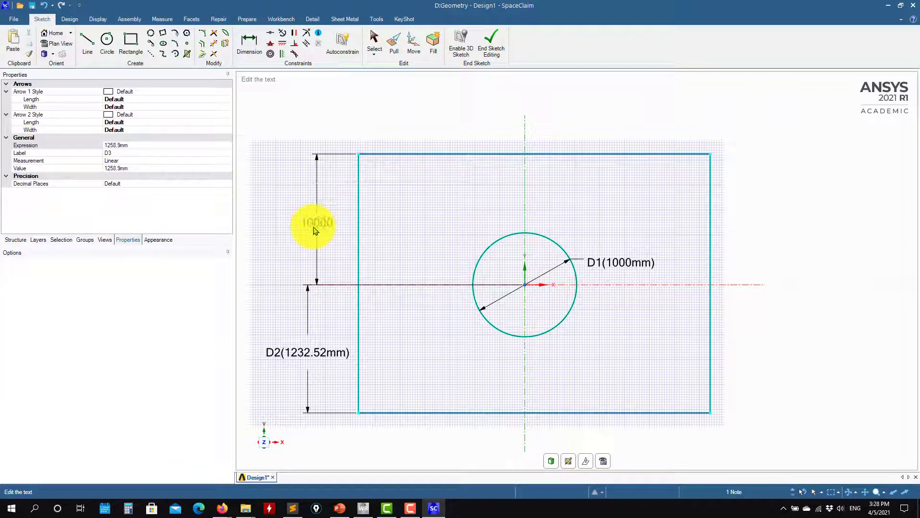
key("Return")
Set the distance between the horizontal axis and the rectangle's lower edge to 10000 mm
double_click(300, 356)
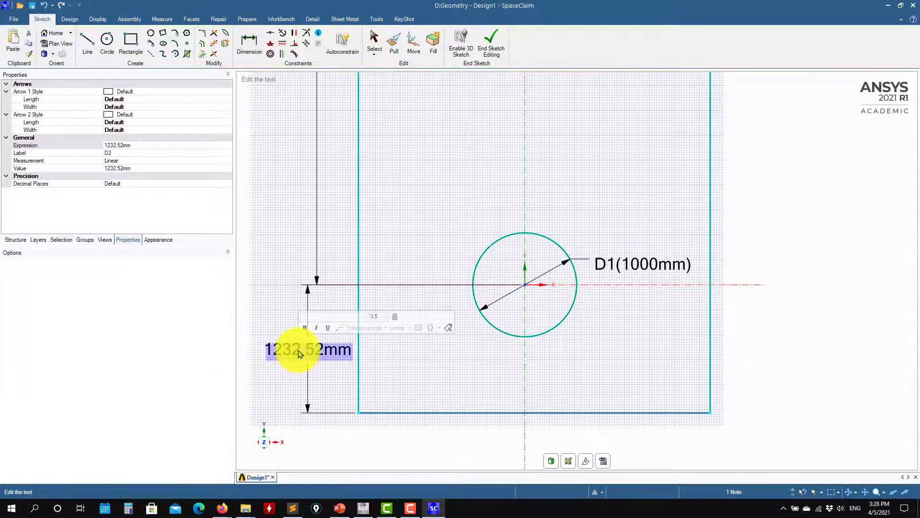
type("10000")
key("Return")
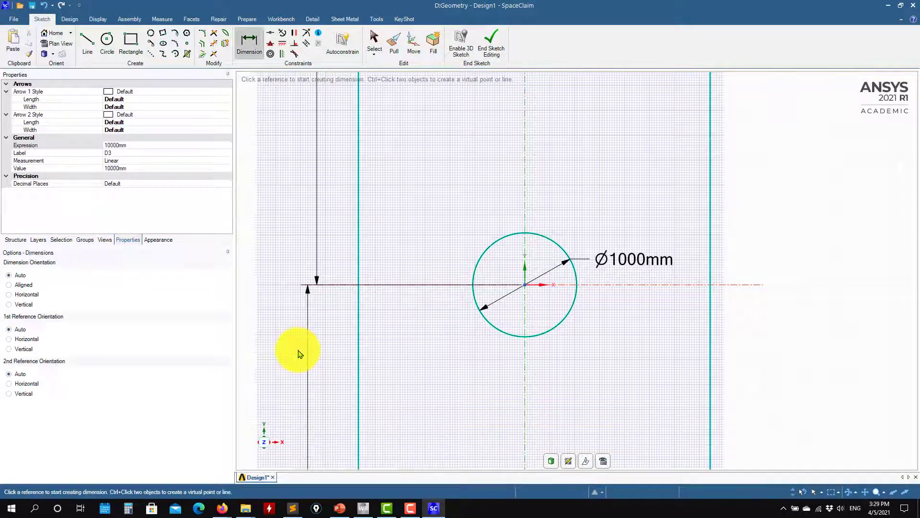
Dimension the horizontal distances from the vertical axis to the rectangle's left and right edges, placing both above the rectangle
scroll(530, 312, "up", 3)
scroll(531, 316, "down", 6)
scroll(532, 317, "down", 6)
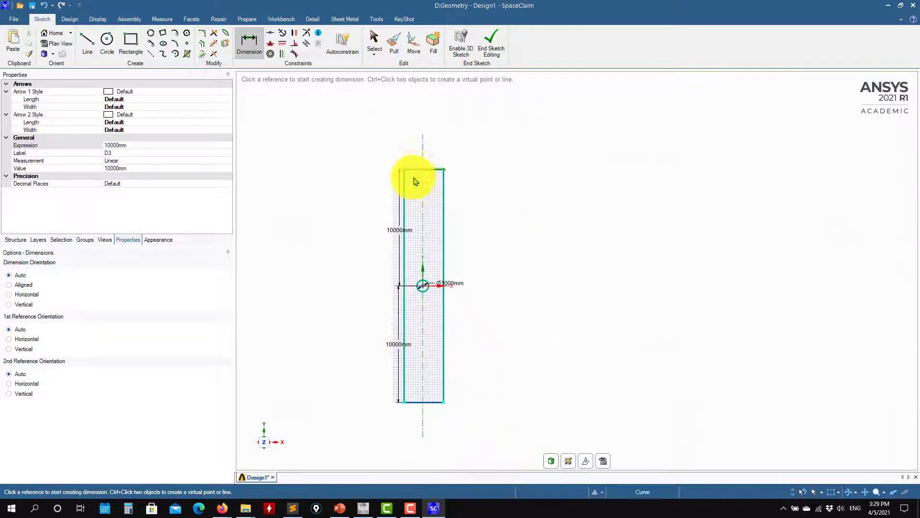
left_click(404, 192)
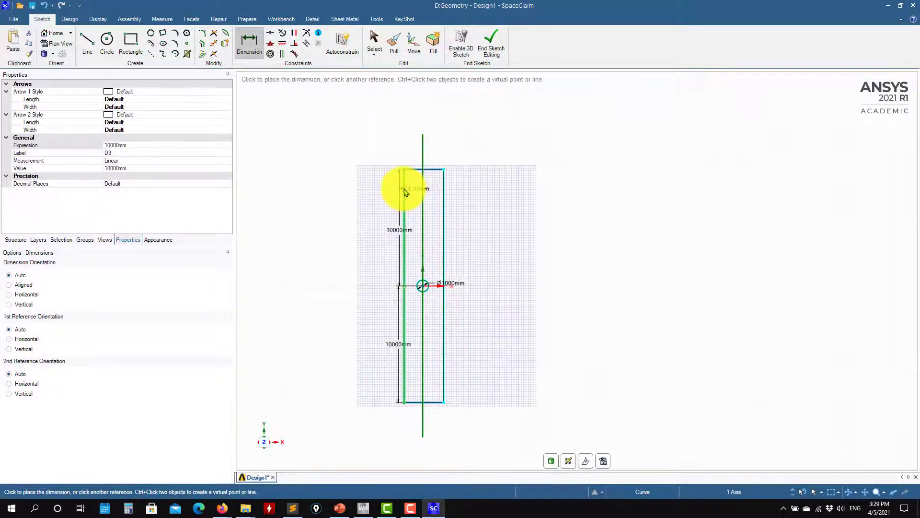
left_click(361, 137)
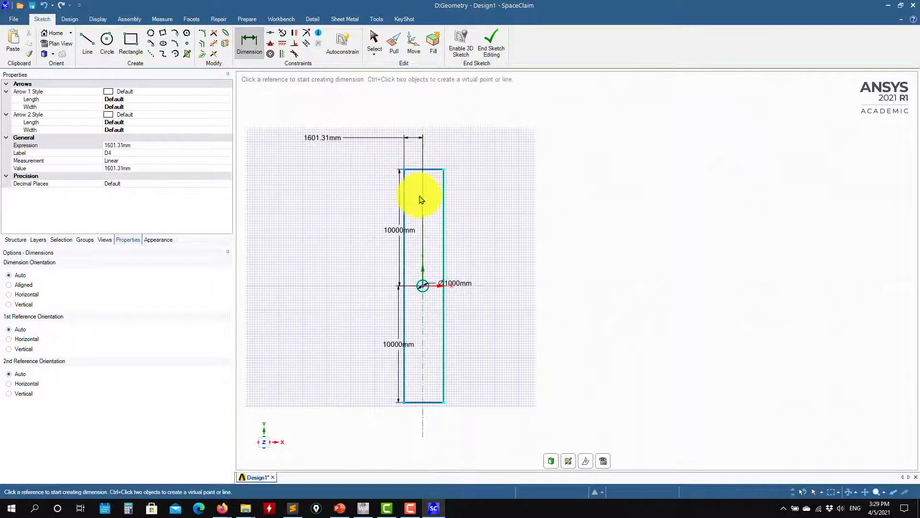
left_click(423, 200)
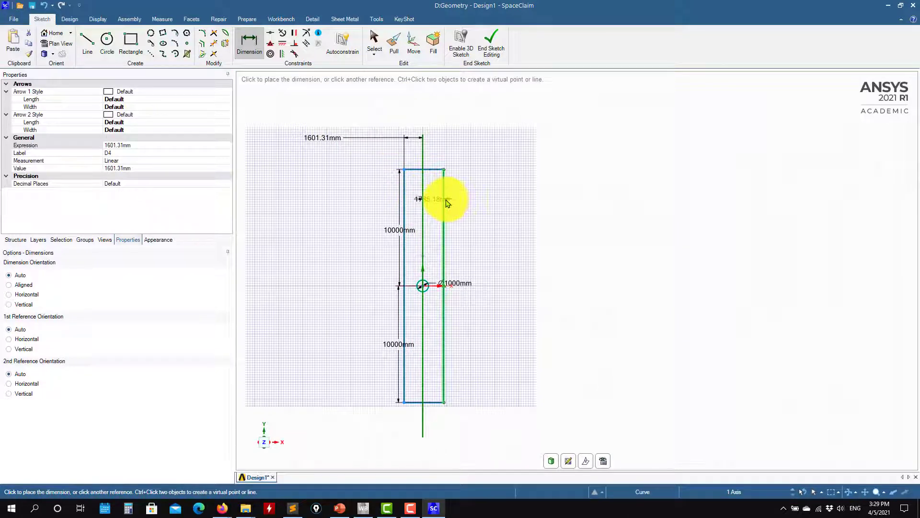
left_click(445, 200)
left_click(510, 140)
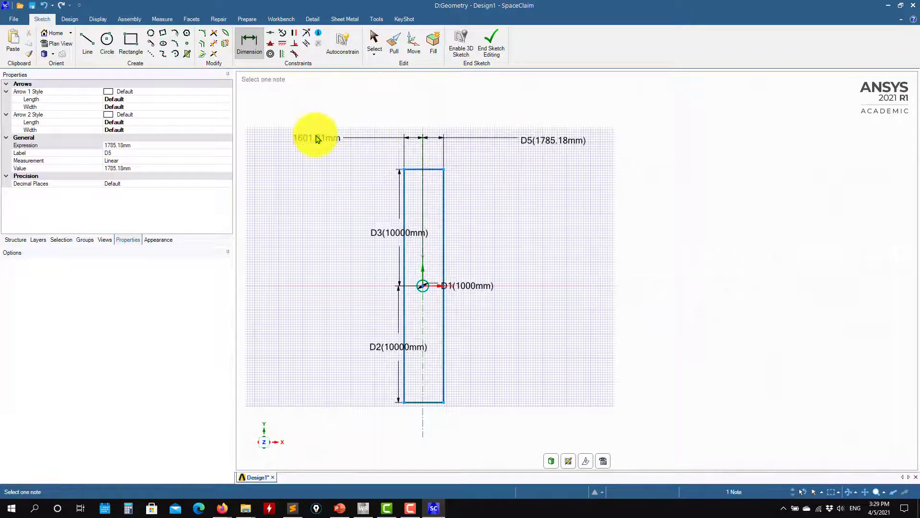
Set the vertical axis's distance to the rectangle's left edge to 10000 mm and to its right edge to 15000 mm
left_click(316, 139)
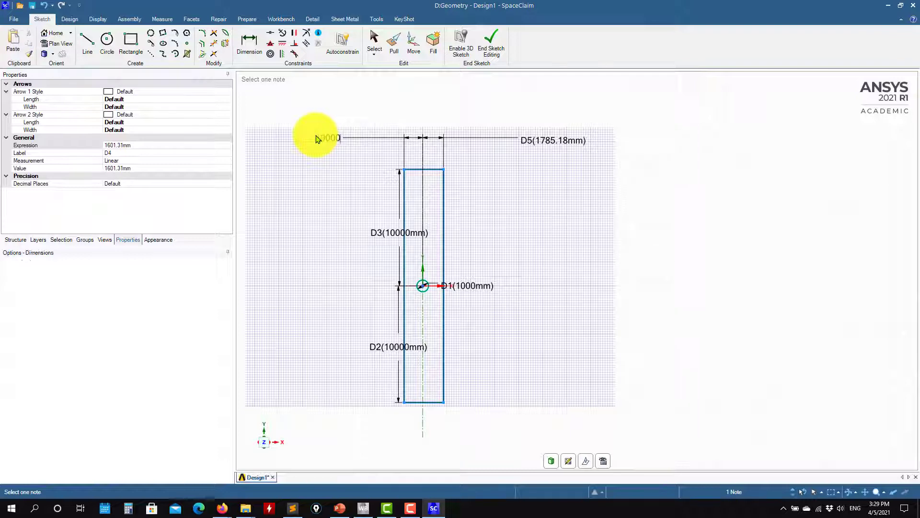
key("Return")
left_click(542, 147)
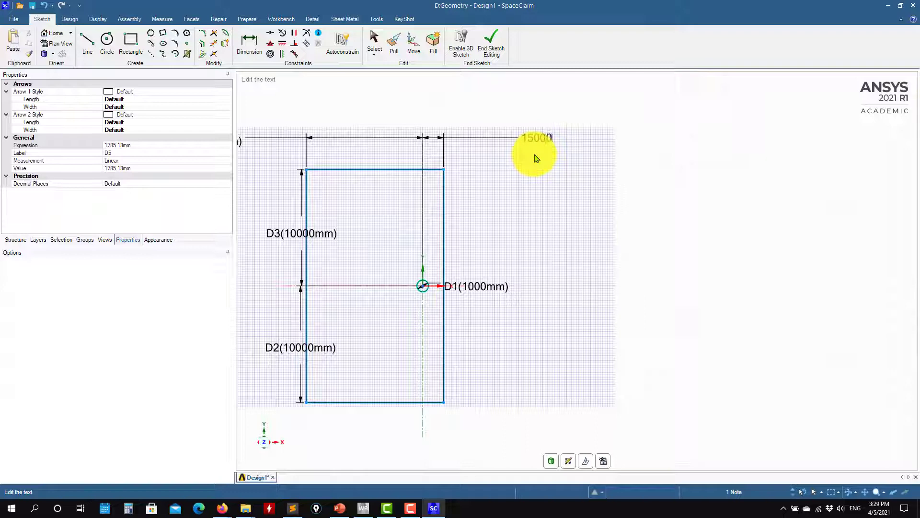
key("Return")
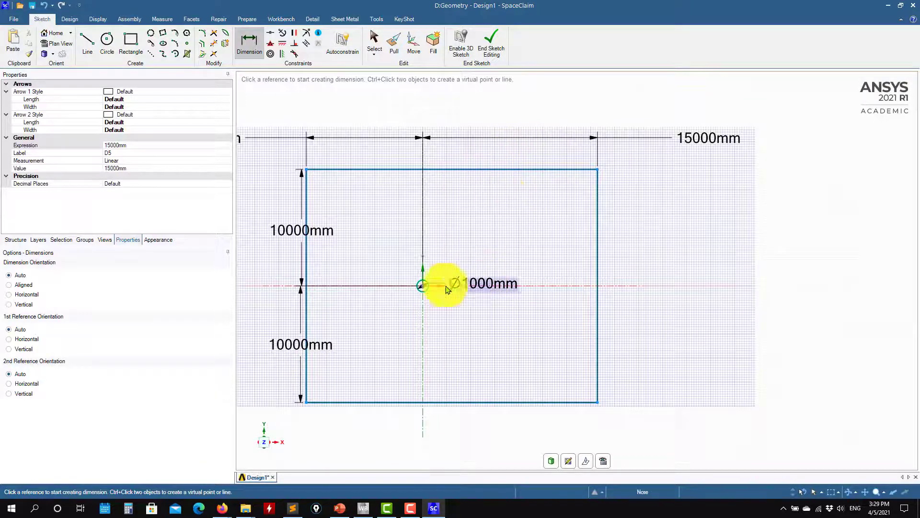
Leave the sketch for 3D mode so the dimensioned domain and circle become surfaces
scroll(433, 295, "down", 3)
scroll(473, 309, "up", 3)
middle_click_drag(483, 307, 571, 288, "shift")
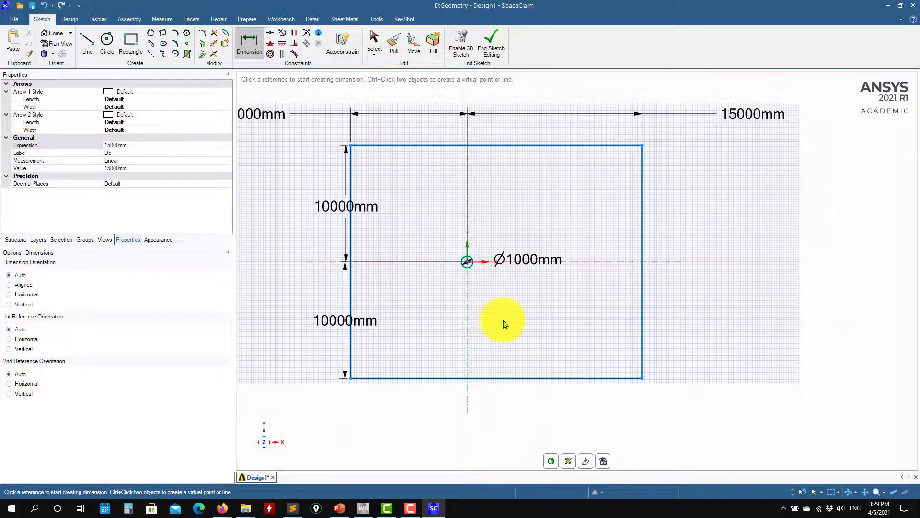
scroll(505, 324, "down", 2)
scroll(495, 306, "down", 2)
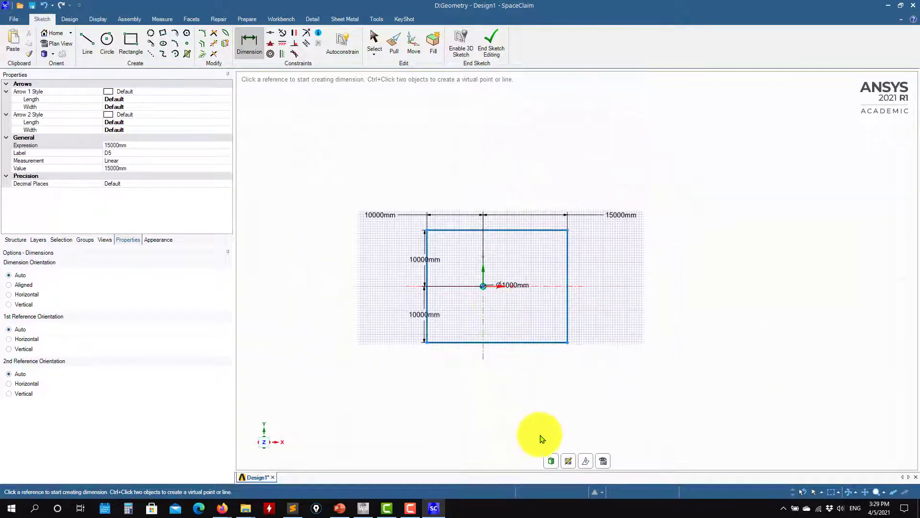
left_click(554, 463)
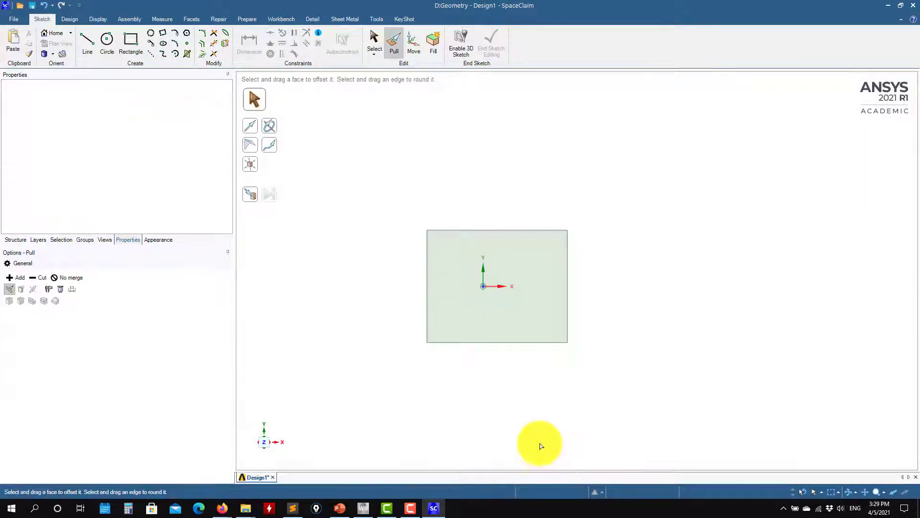
Delete the circular face at the origin to leave a cylinder hole in the domain surface
scroll(516, 387, "down", 5)
left_click(503, 366)
scroll(485, 334, "up", 12)
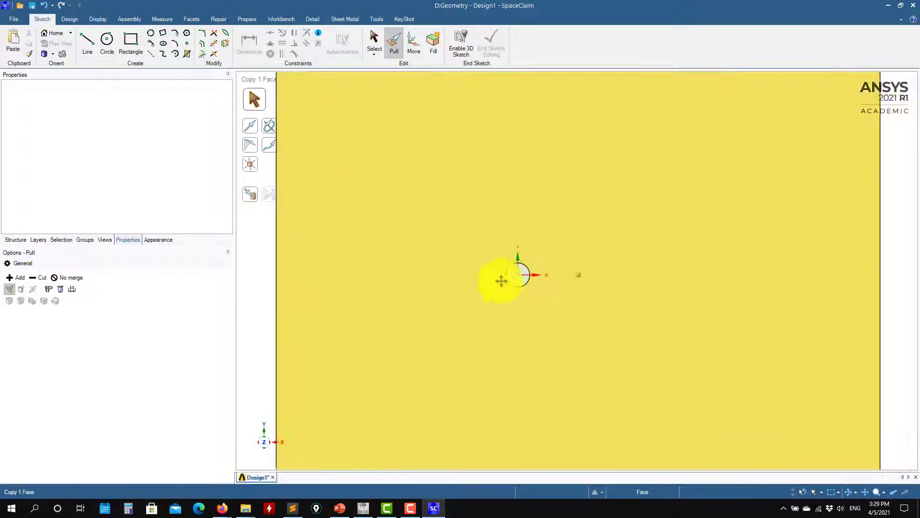
key("s")
left_click(516, 263)
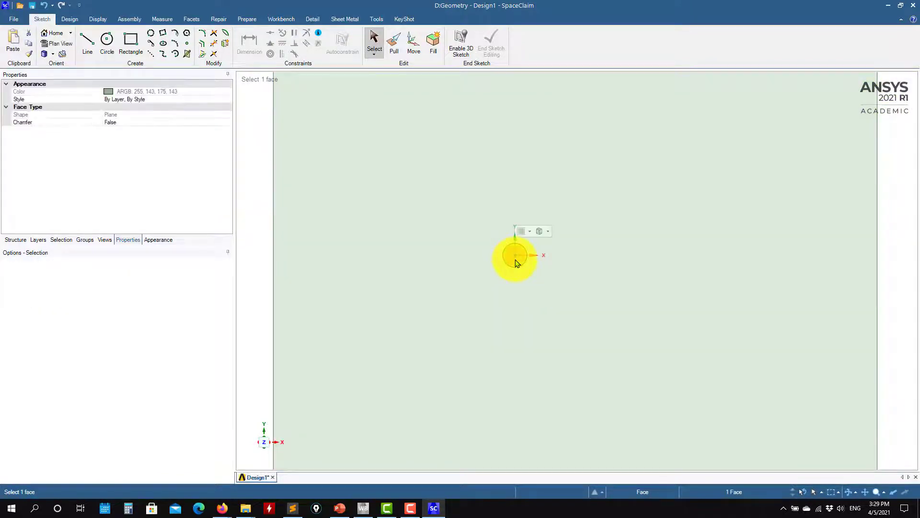
key("Delete")
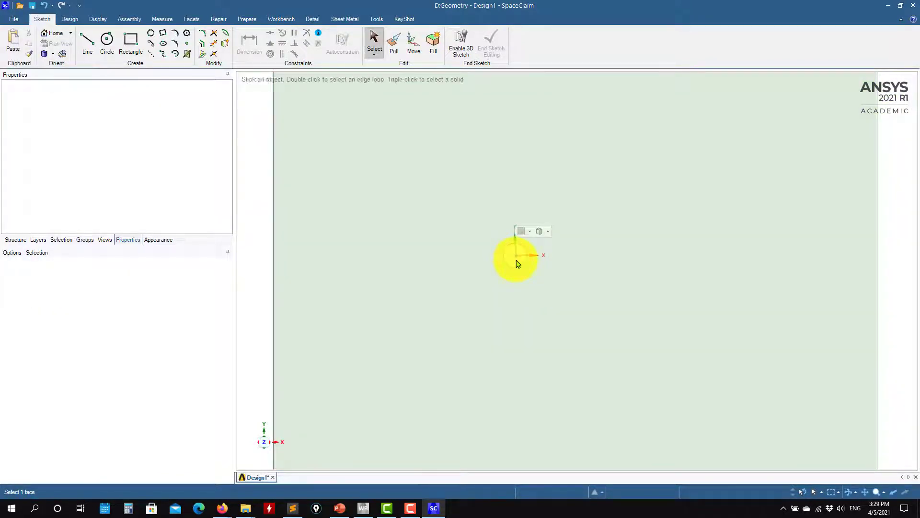
scroll(517, 261, "up", 7)
scroll(531, 269, "down", 10)
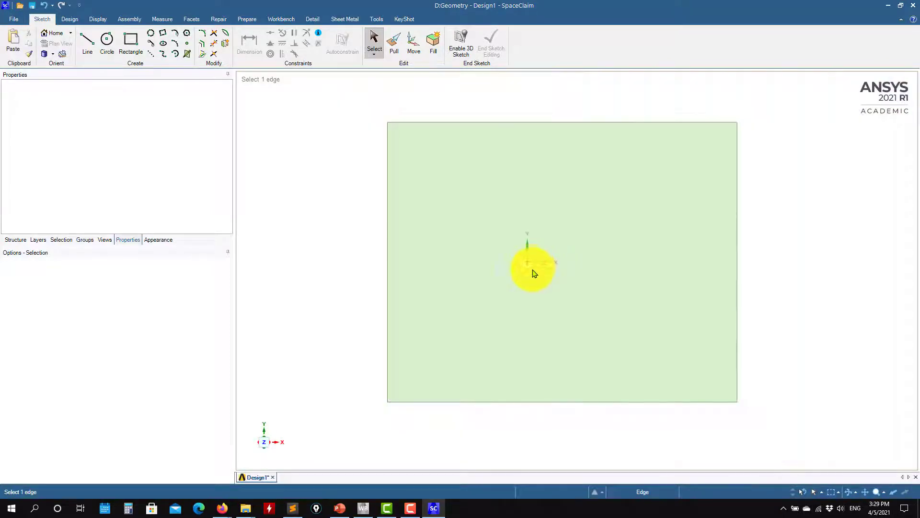
mouse_move(739, 312)
middle_mouse_down("ctrl")
mouse_move(719, 322)
mouse_move(757, 301)
middle_mouse_up("ctrl")
scroll(729, 310, "down", 3)
scroll(738, 310, "up", 2)
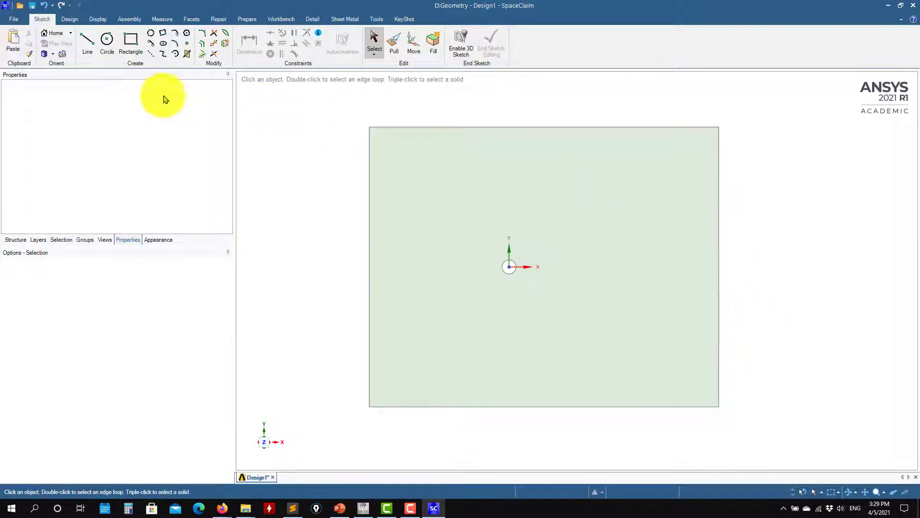
Start a sketch on the domain face and draw a rectangle about 21665 by 10627 mm around the hole, extending past the right edge
left_click(69, 21)
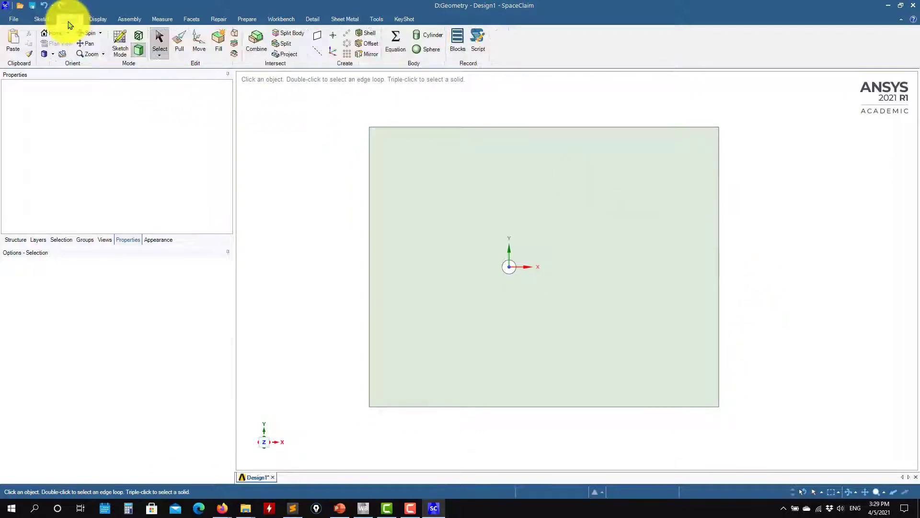
left_click(120, 41)
left_click(668, 217)
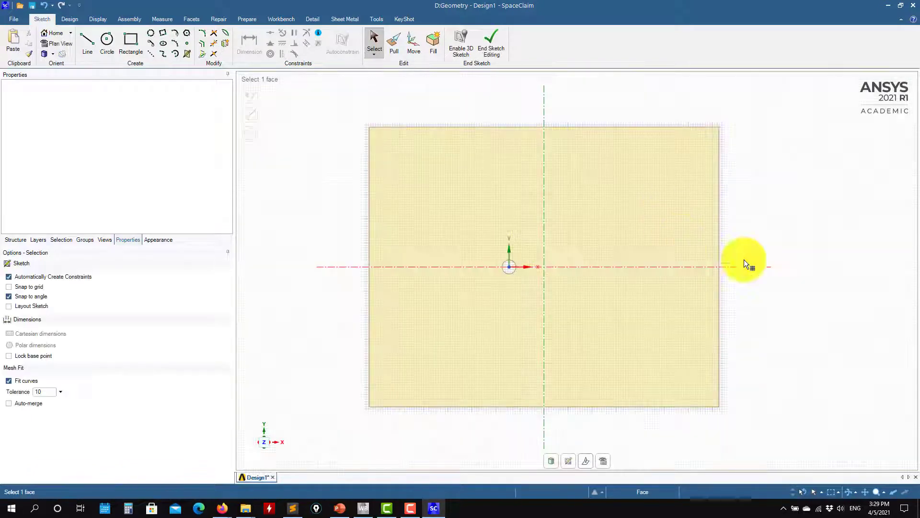
left_click(131, 41)
left_click(459, 196)
left_click(762, 345)
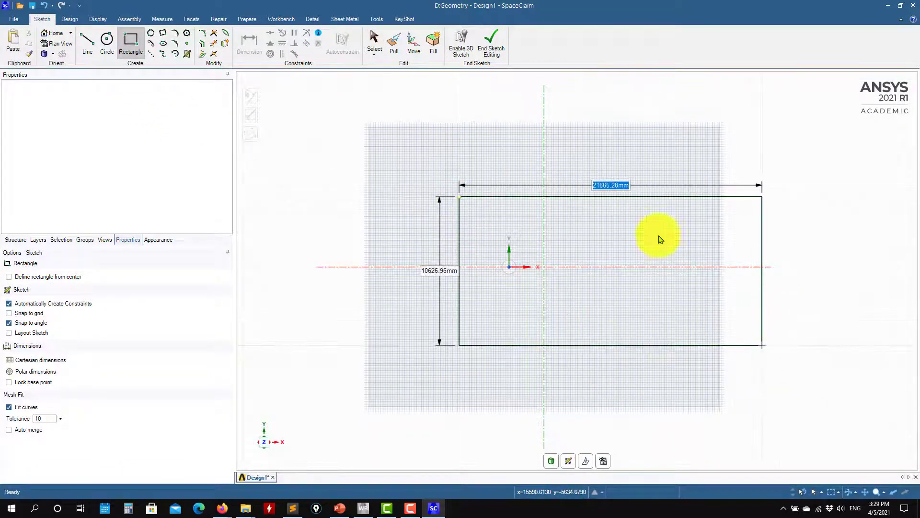
Dimension the vertical distances from the horizontal axis to the new rectangle's upper and lower edges, placing both outside its left edge
left_click(250, 46)
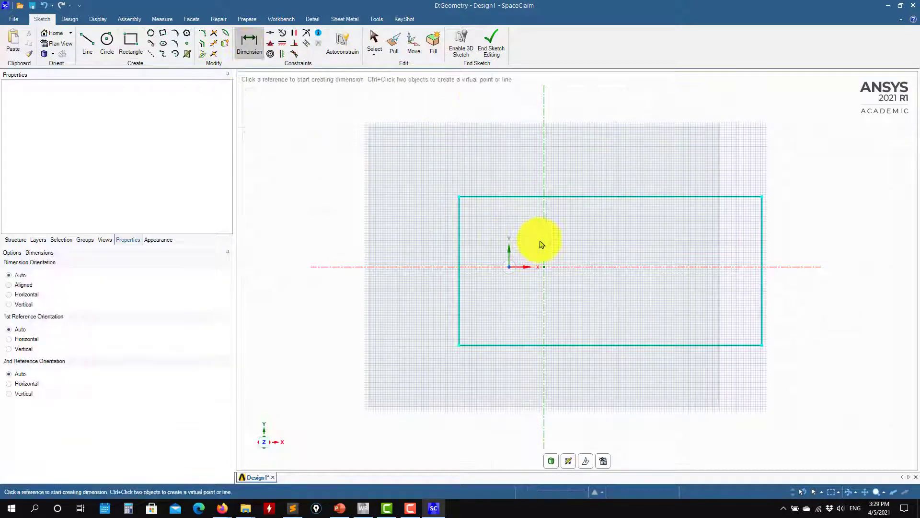
left_click(480, 200)
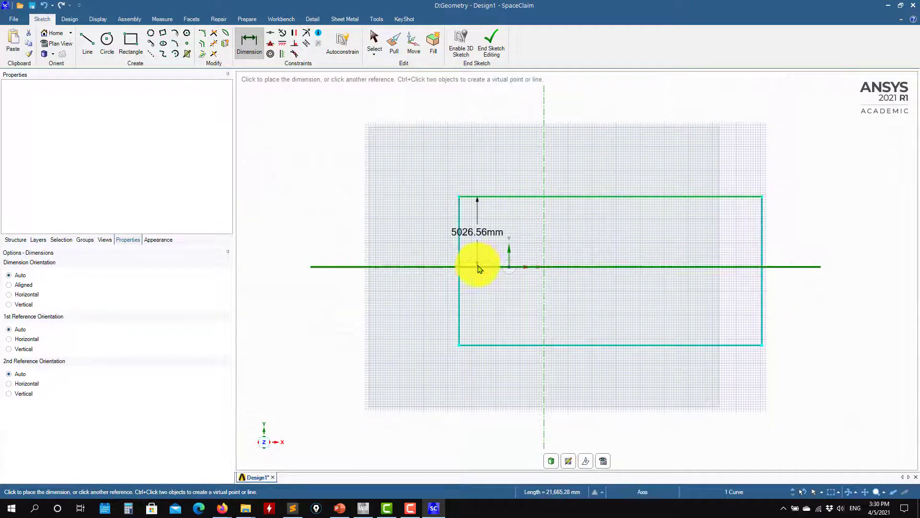
left_click(478, 266)
left_click(472, 278)
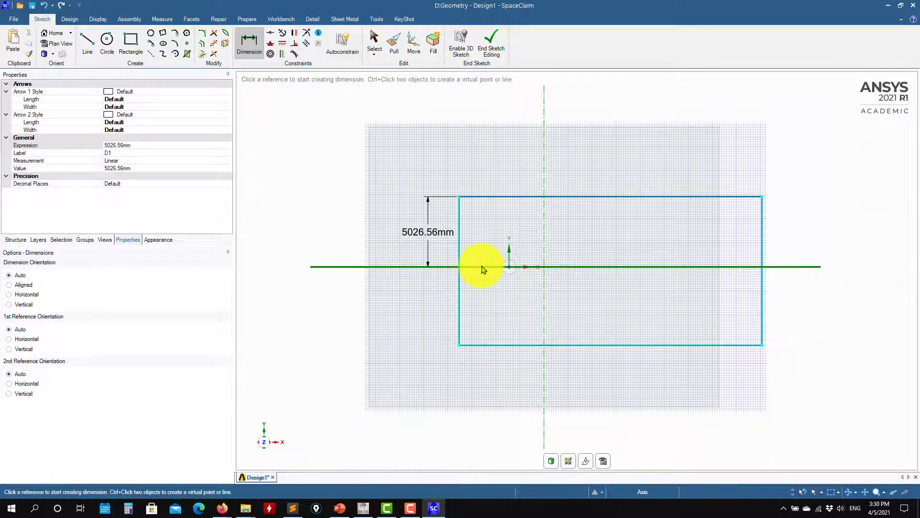
left_click(421, 328)
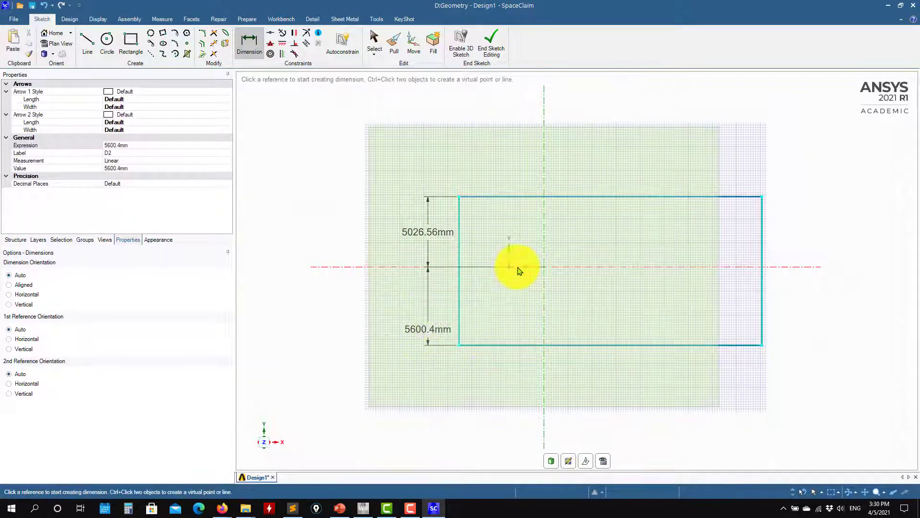
Draw a vertical construction line about 3288 mm long upward from the centre of the cylinder hole
scroll(504, 300, "up", 2)
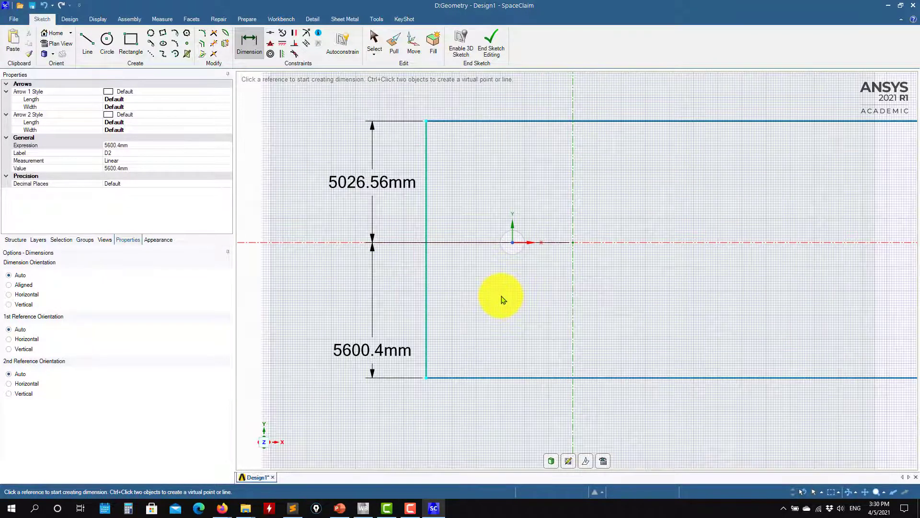
scroll(502, 299, "down", 3)
scroll(505, 288, "up", 5)
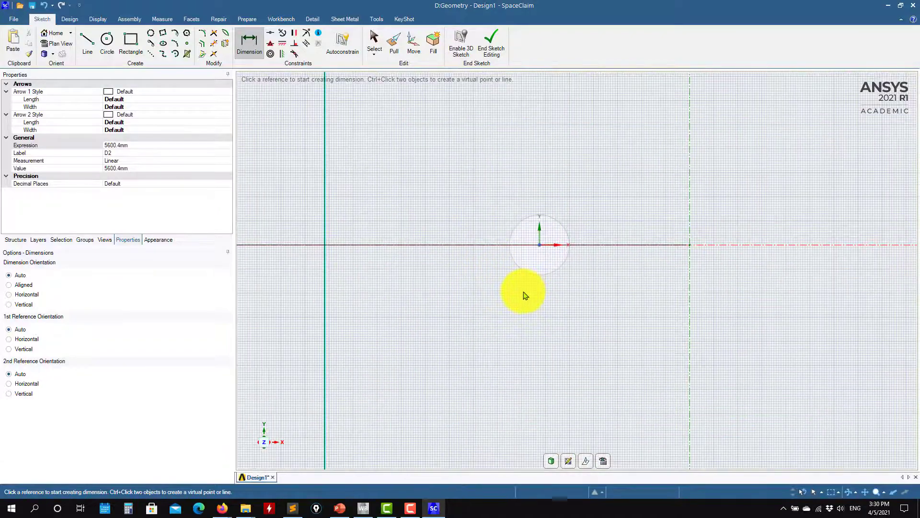
scroll(527, 298, "down", 5)
scroll(530, 302, "up", 6)
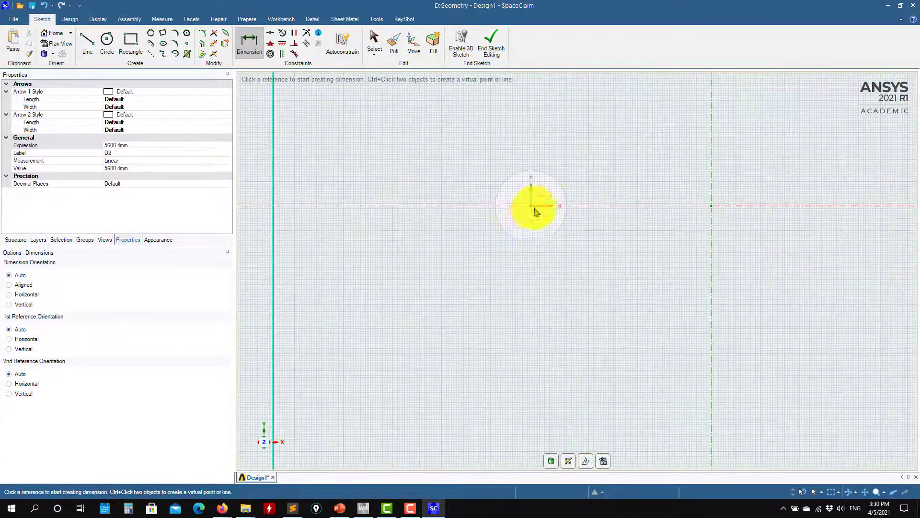
scroll(575, 281, "down", 6)
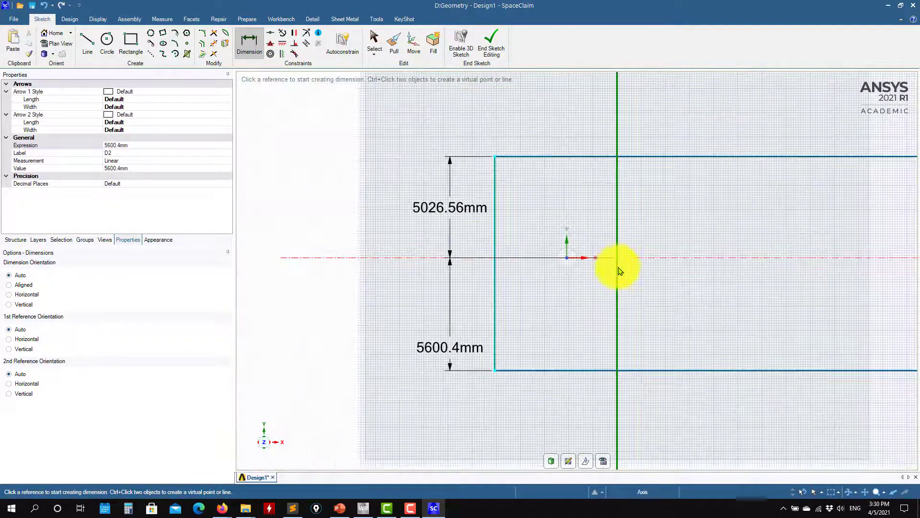
scroll(614, 263, "down", 2)
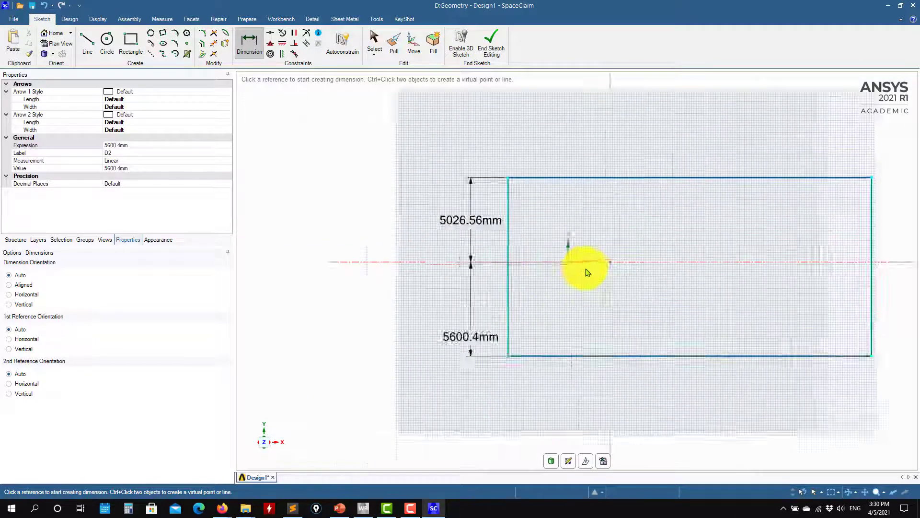
scroll(588, 272, "up", 5)
scroll(504, 244, "down", 3)
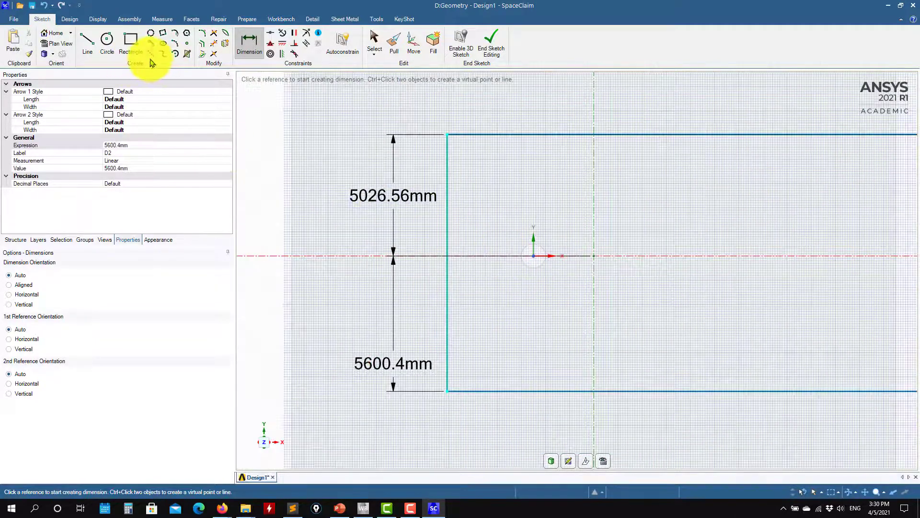
left_click(151, 54)
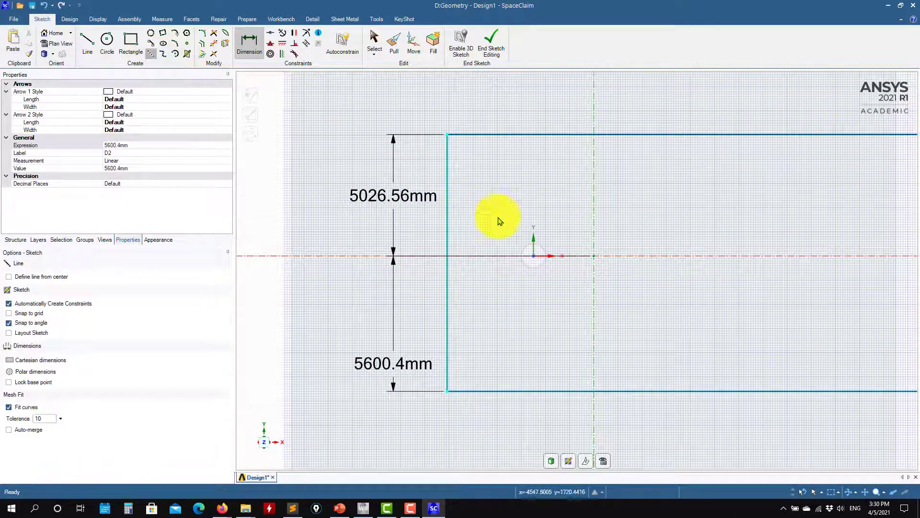
left_click(534, 256)
left_click(534, 175)
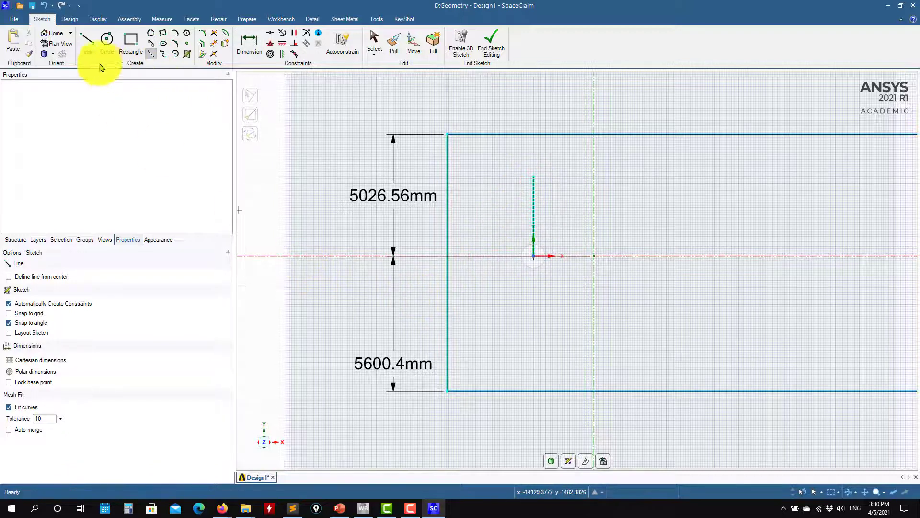
Dimension the horizontal distance between the construction line and the inner rectangle's left edge, placing it above the rectangle
left_click(253, 48)
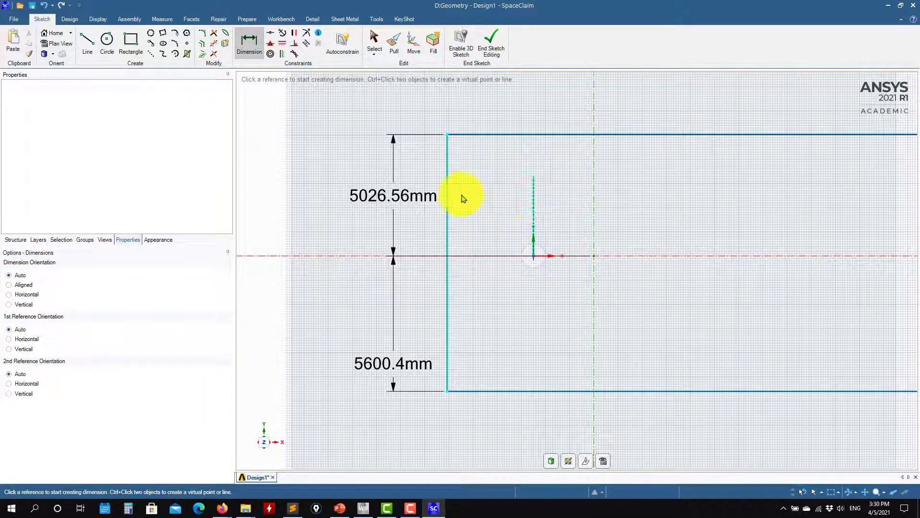
left_click(533, 215)
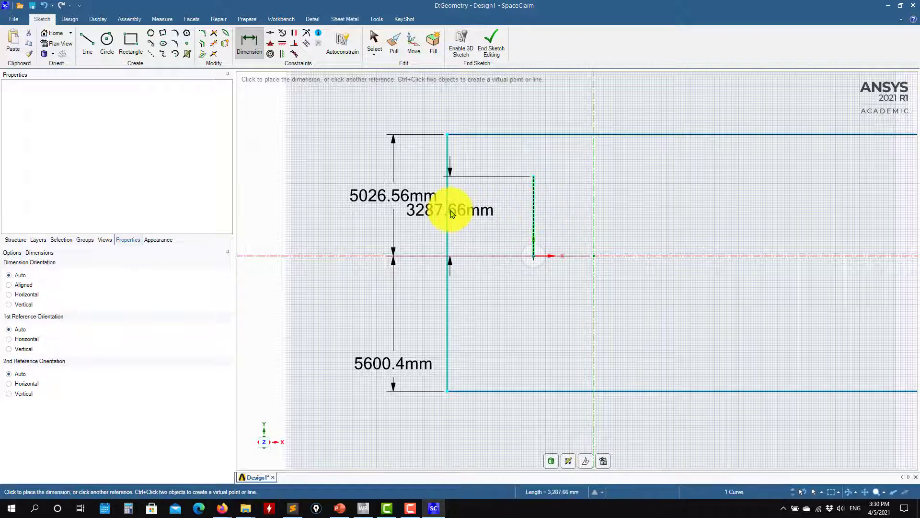
left_click(448, 212)
left_click(405, 96)
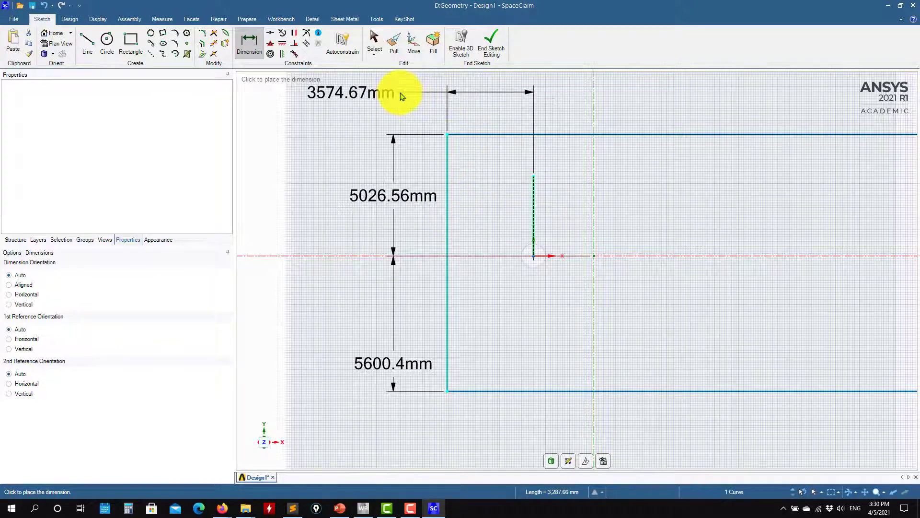
Set the vertical distances from the horizontal axis to the inner rectangle's upper and lower edges to 4000 mm each
double_click(383, 195)
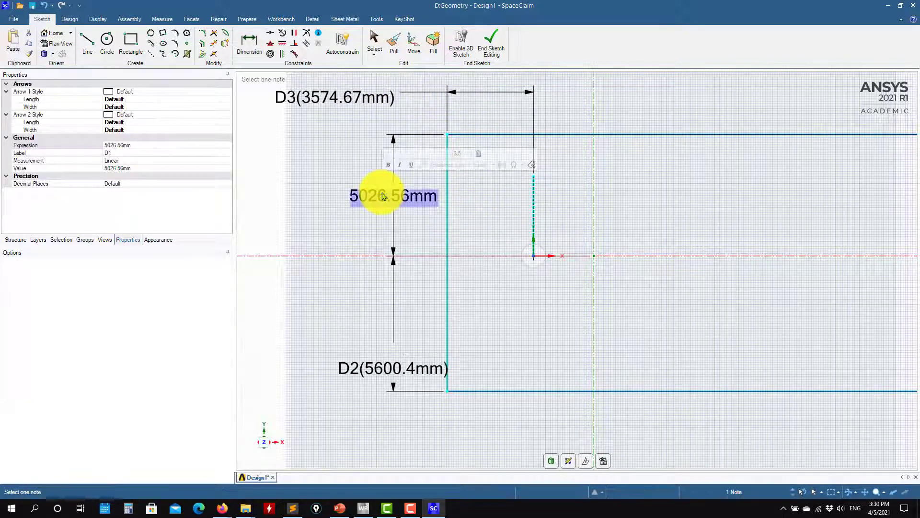
type("4000")
key("Return")
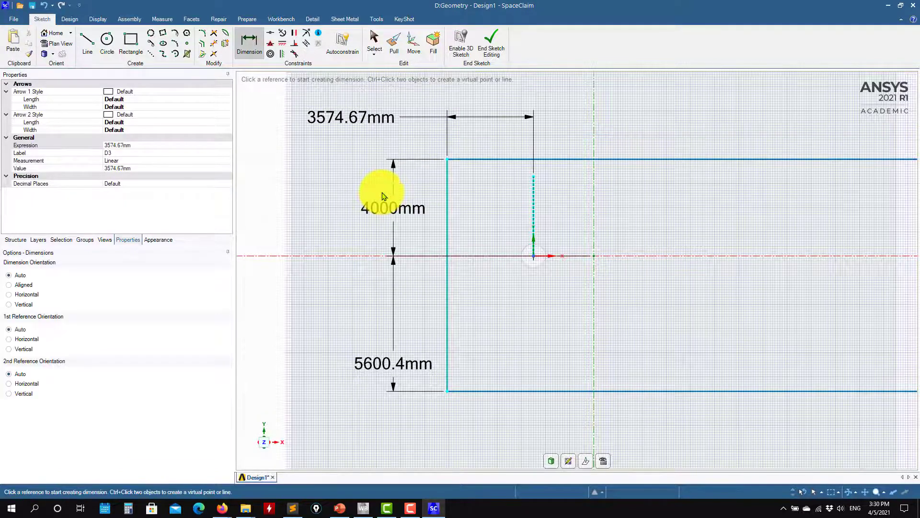
double_click(385, 363)
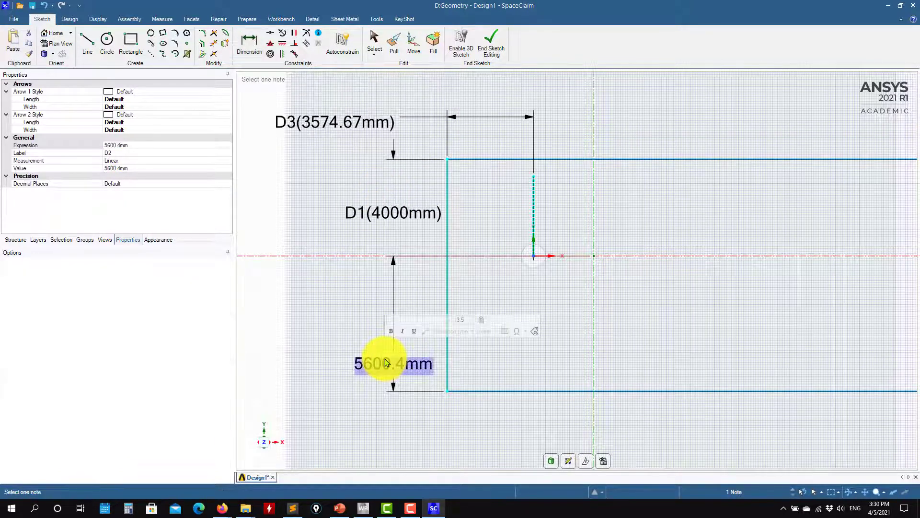
type("4")
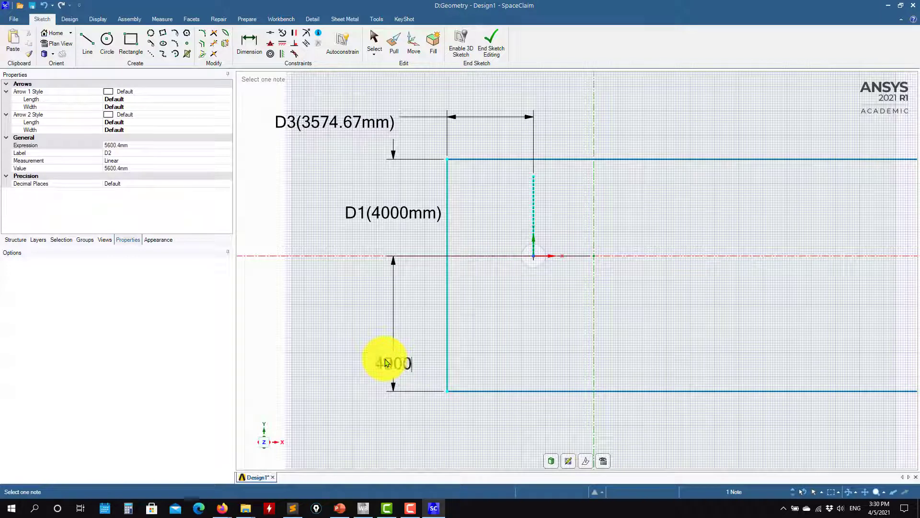
type("000")
key("Return")
Set the horizontal distance between the construction line and the inner rectangle's left edge to 4000 mm, and leave the sketch for 3D mode
double_click(339, 101)
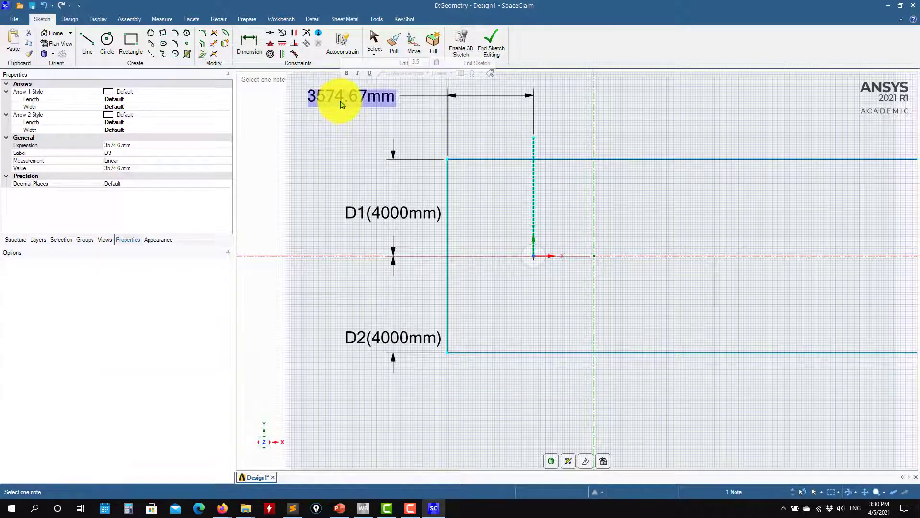
type("4000")
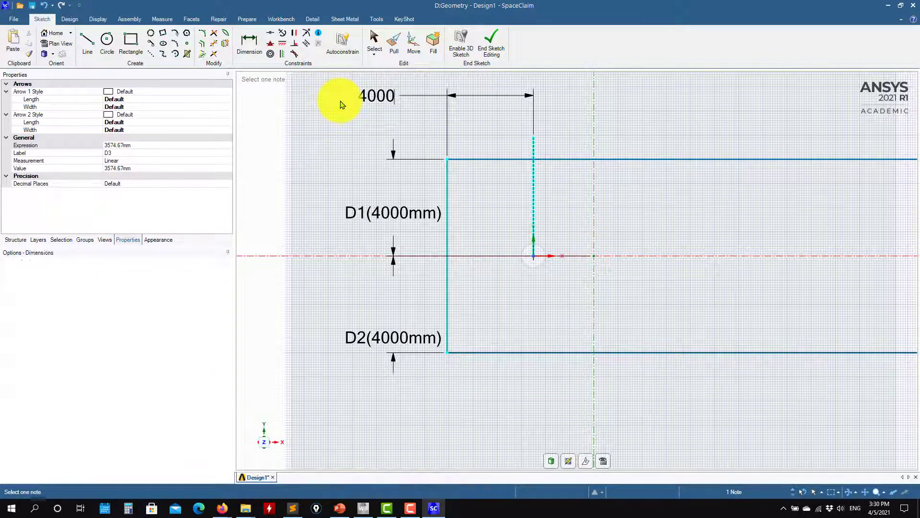
key("Return")
scroll(569, 267, "down", 3)
scroll(569, 267, "up", 1)
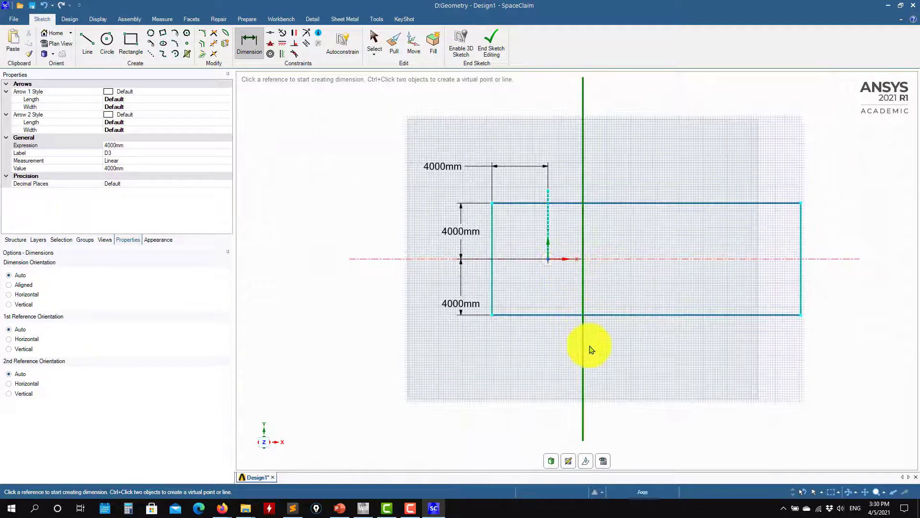
left_click(551, 460)
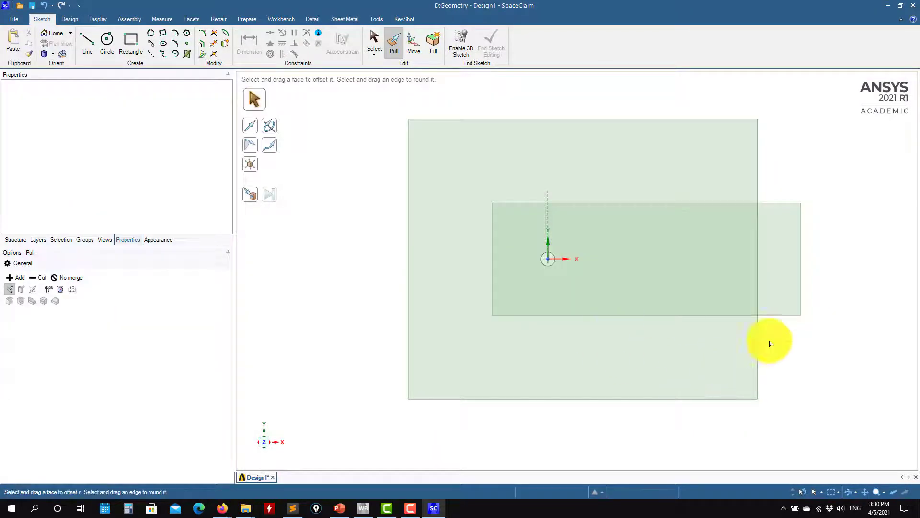
mouse_move(802, 337)
middle_mouse_down()
mouse_move(698, 370)
mouse_move(795, 354)
middle_mouse_up()
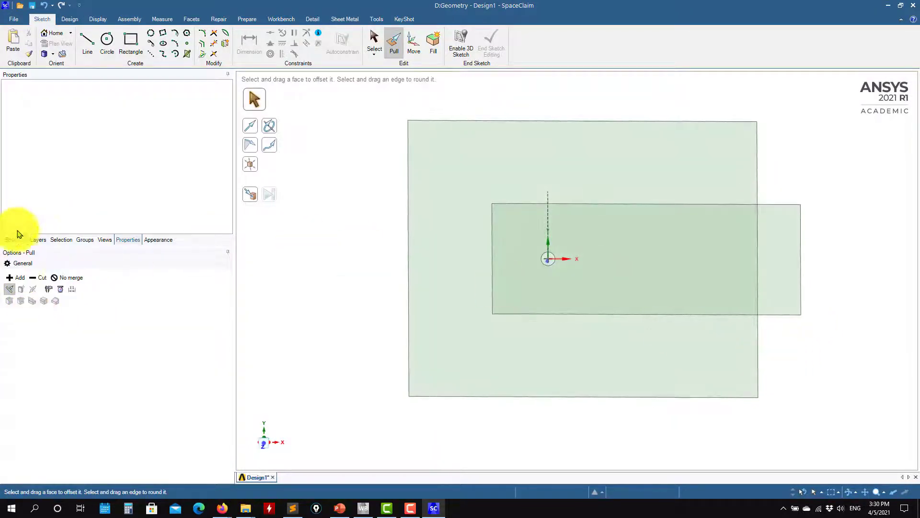
Rename the large outer surface with the cylinder hole as domain in the structure tree
left_click(15, 240)
left_click(47, 94)
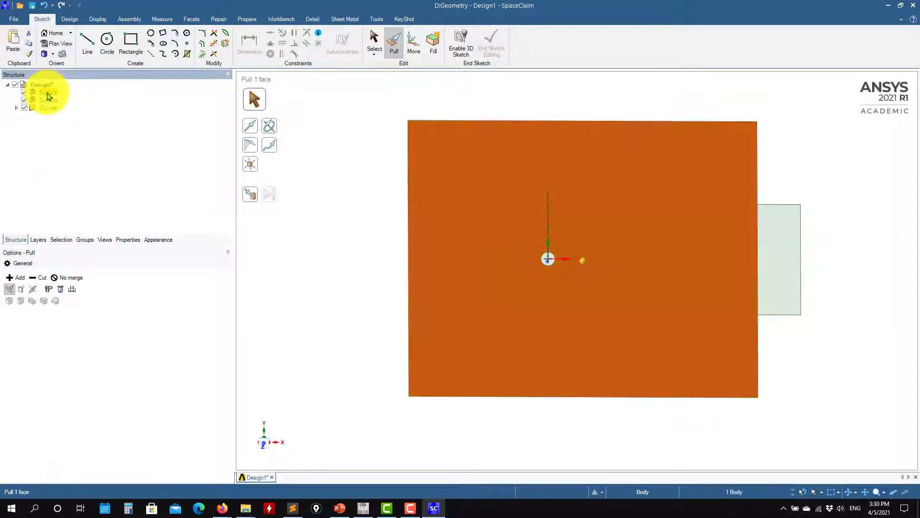
right_click(48, 96)
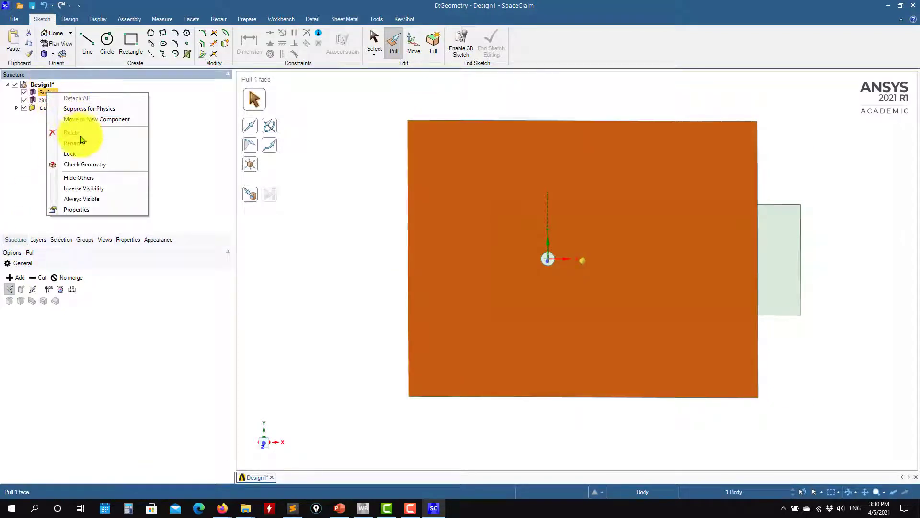
left_click(76, 143)
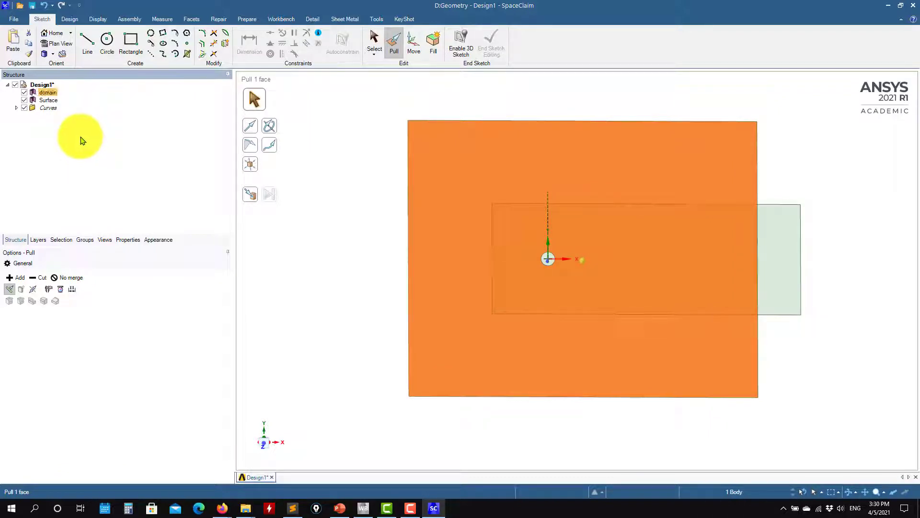
Rename the inner rectangle's surface as boi in the structure tree
left_click(48, 100)
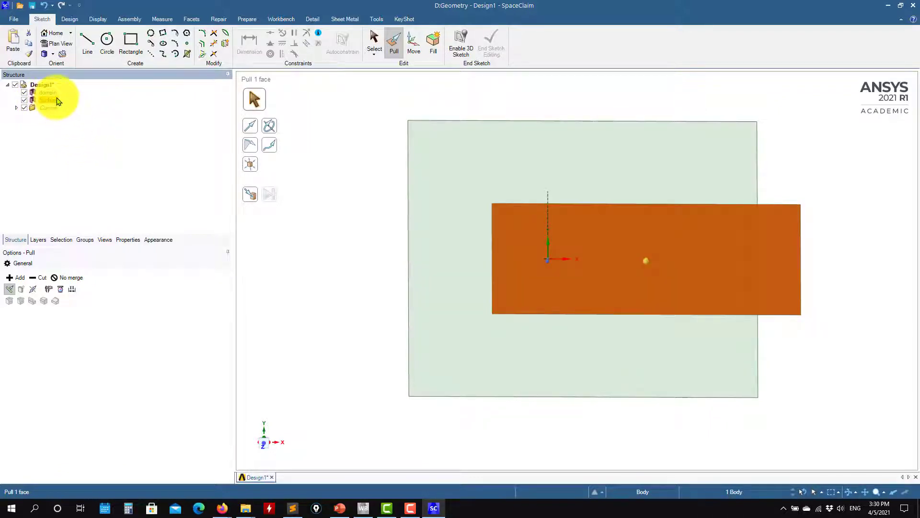
right_click(52, 104)
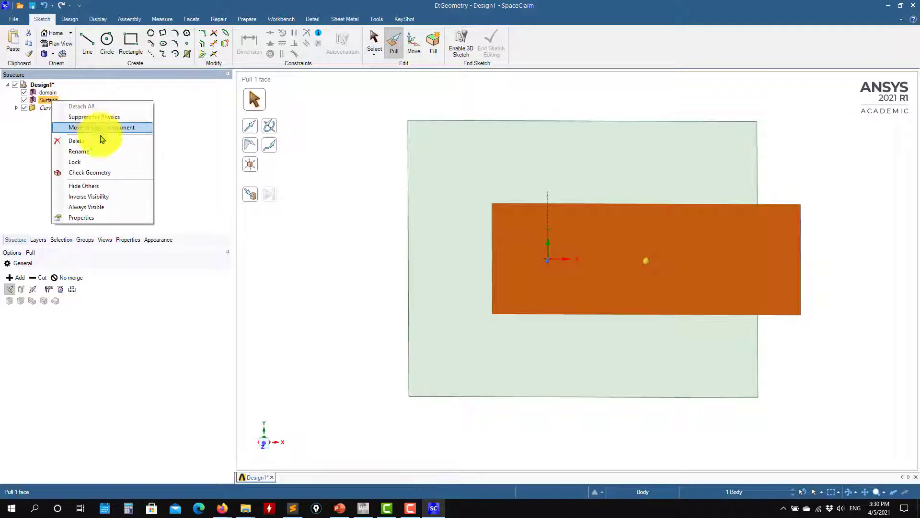
left_click(104, 156)
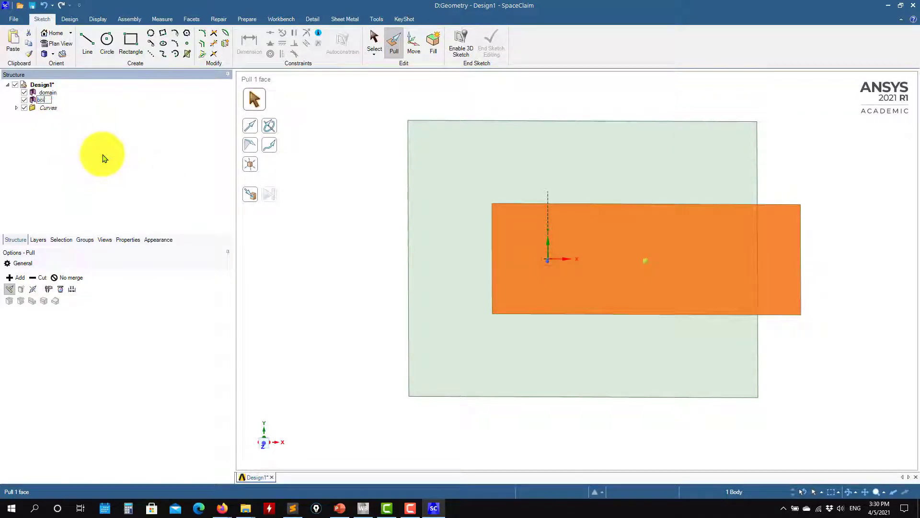
key("Escape")
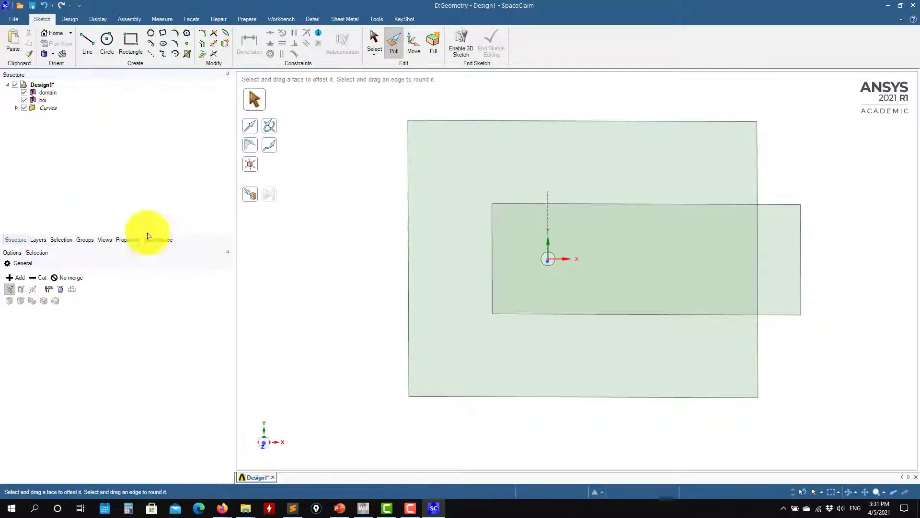
Hide the boi surface to view the domain alone, and show it again
left_click(24, 100)
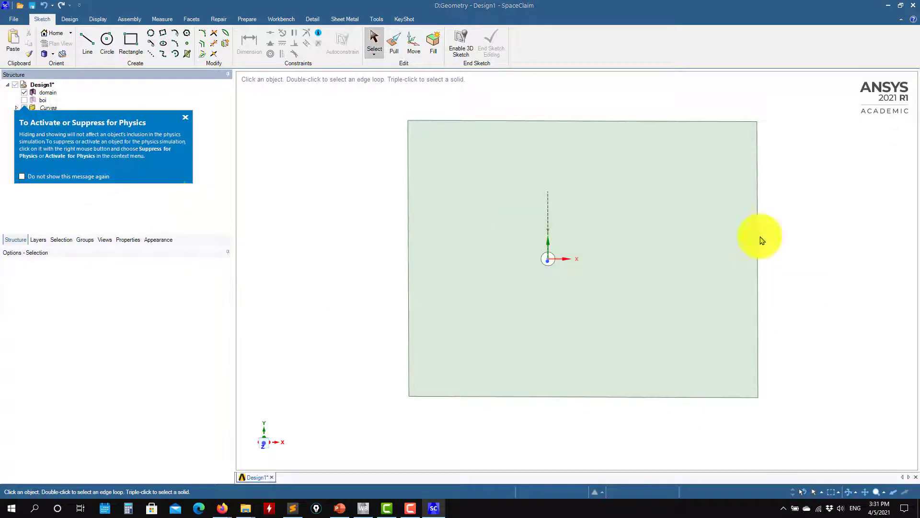
left_click(185, 118)
left_click(24, 99)
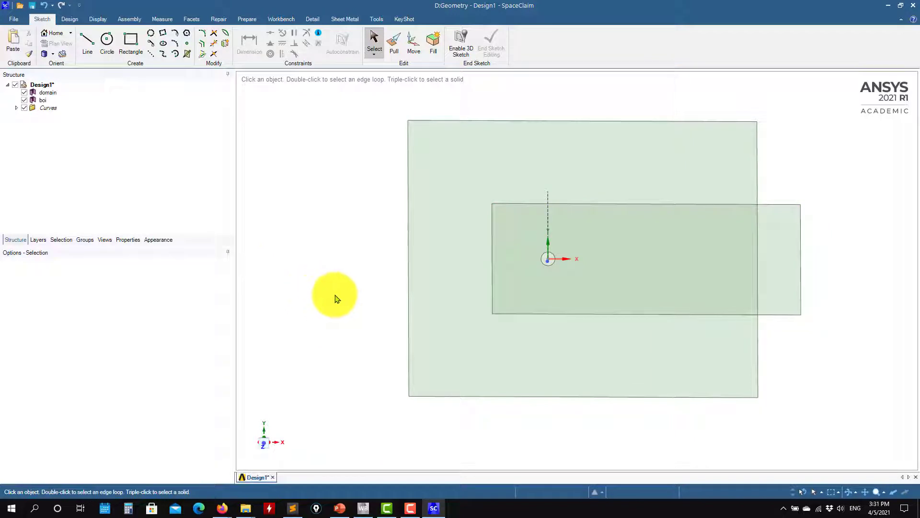
Hide the sketch curves and inspect the domain and boi surfaces around the cylinder hole
left_click(24, 107)
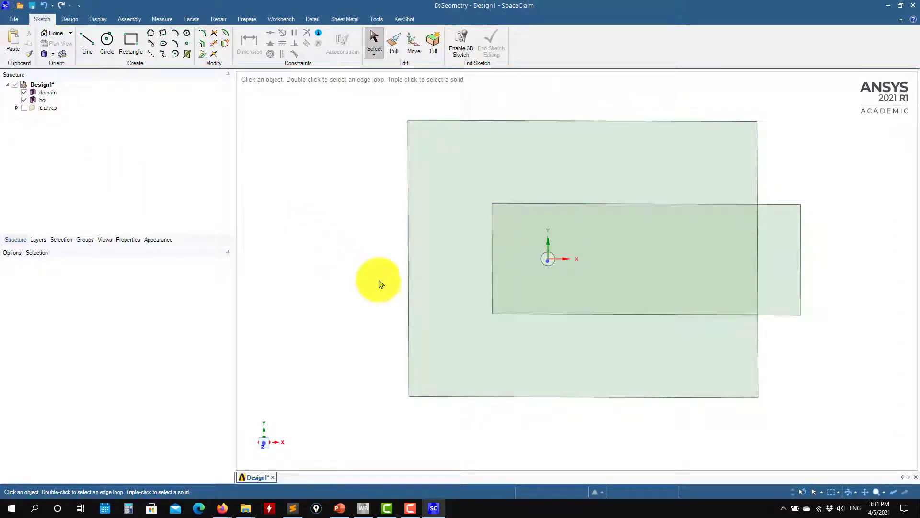
scroll(545, 302, "up", 5)
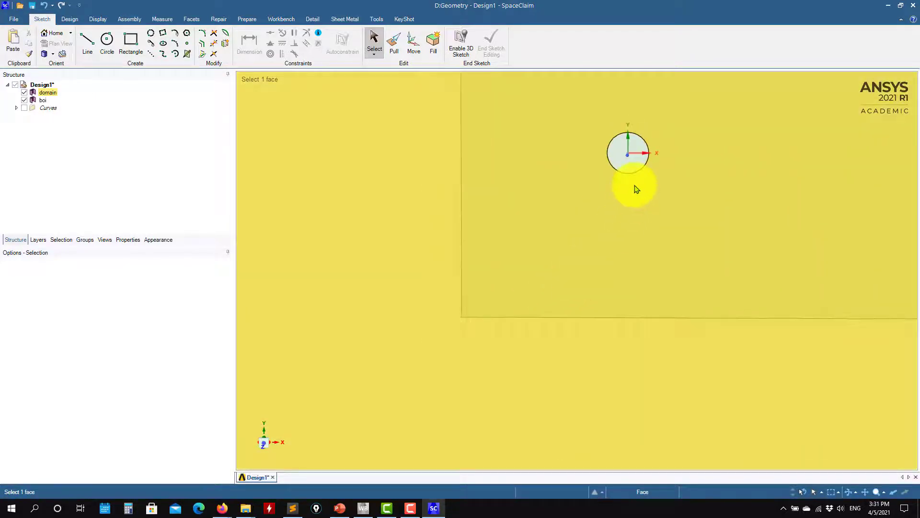
scroll(636, 188, "down", 6)
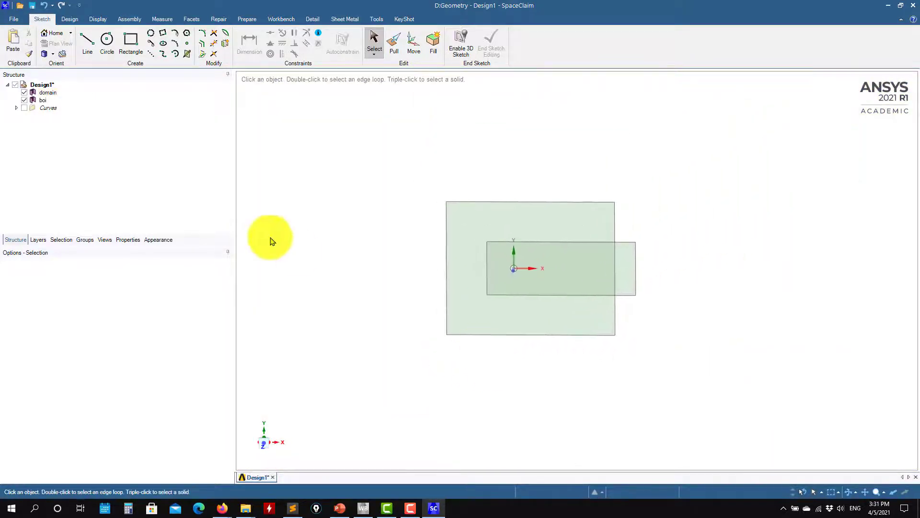
middle_click_drag(367, 261, 338, 249)
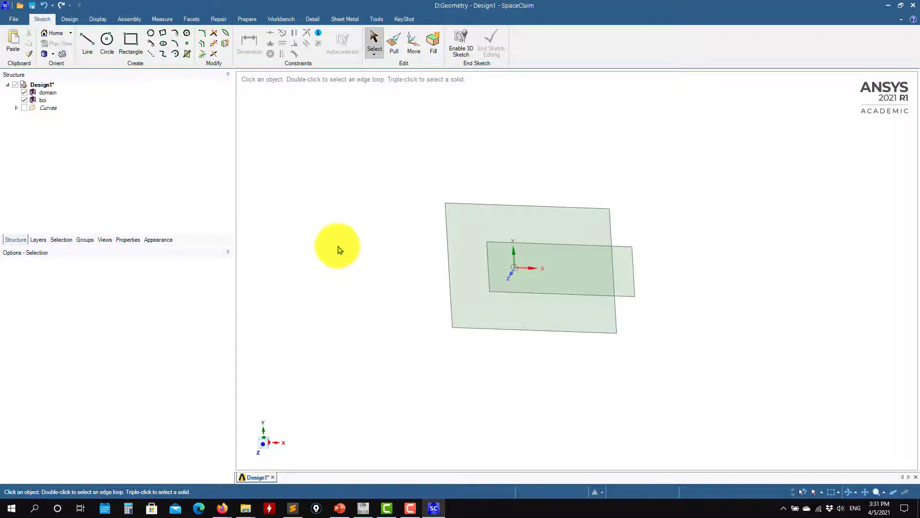
middle_click_drag(390, 302, 426, 311)
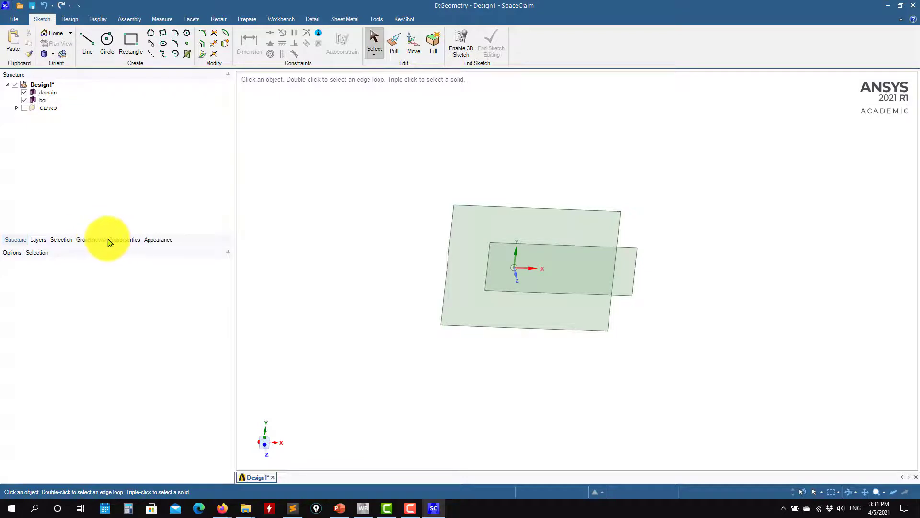
View the model's named-selection groups, and close SpaceClaim to return to the Workbench project
left_click(85, 239)
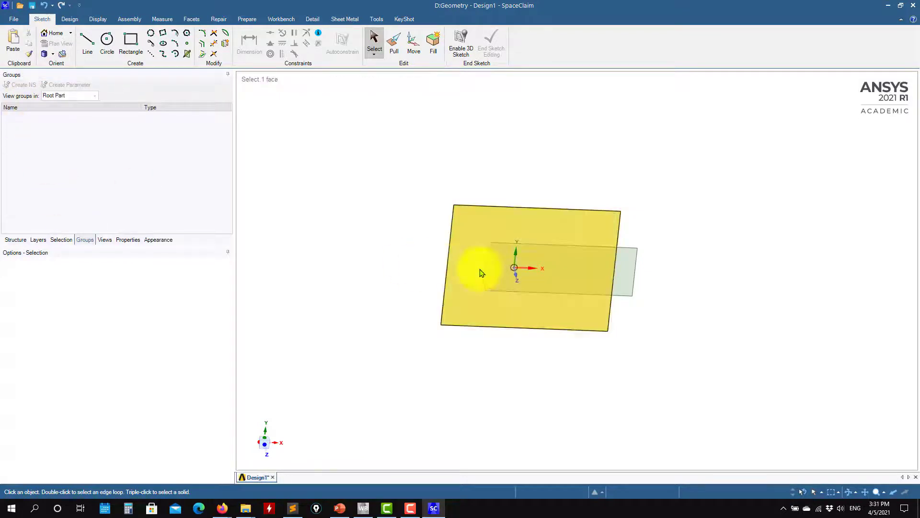
left_click(448, 254)
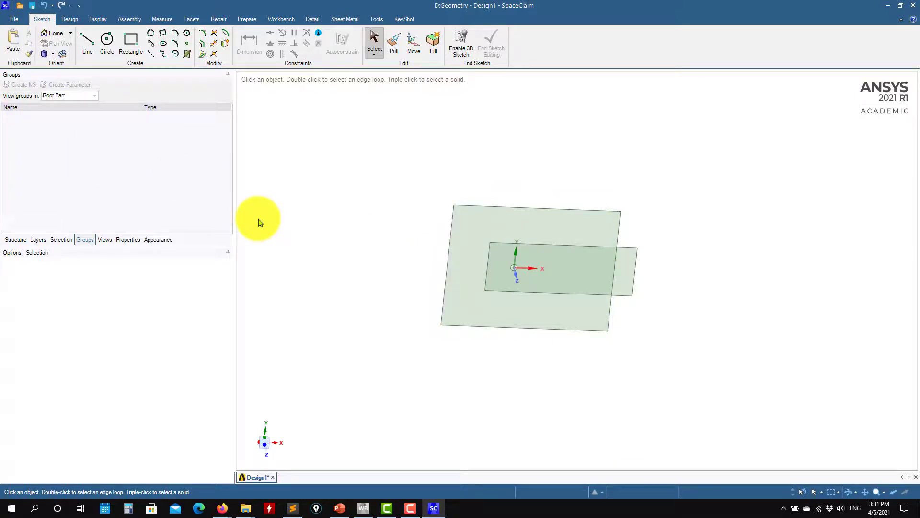
left_click(915, 1)
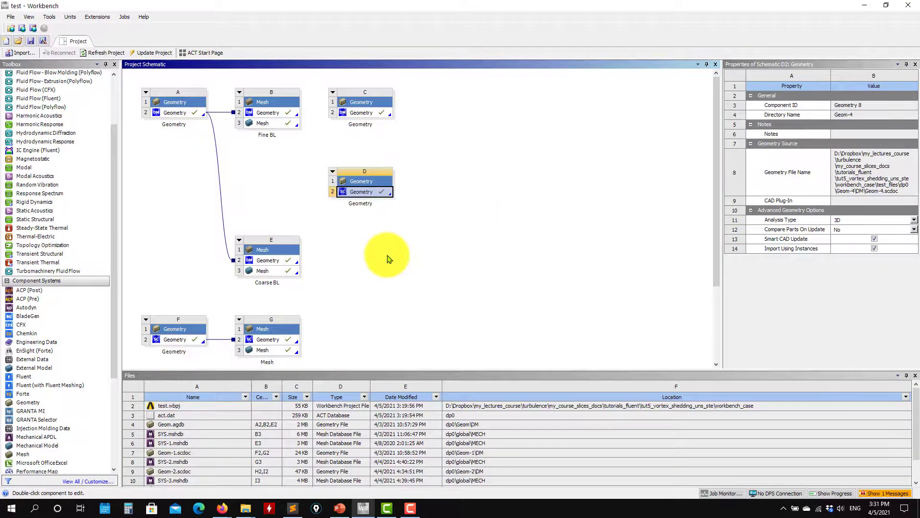
Save the Workbench project and dismiss the dialog that interrupts it
left_click(387, 254)
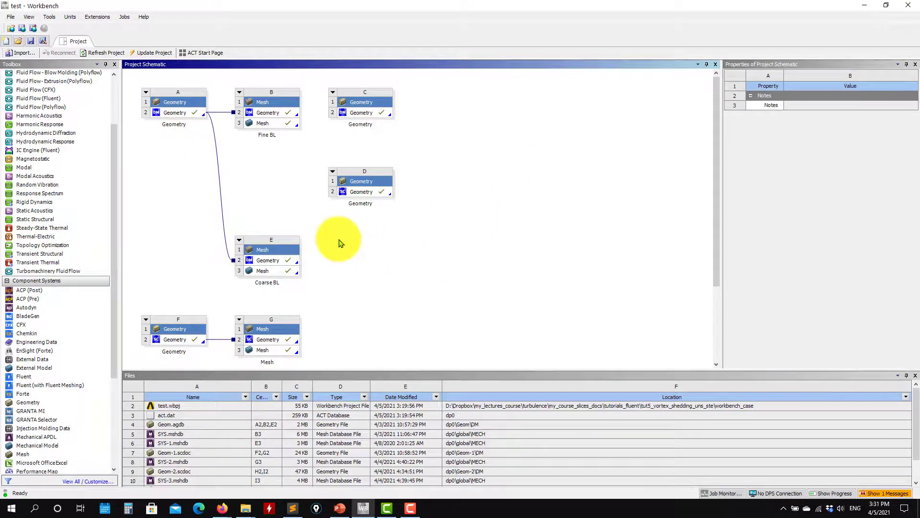
left_click(33, 40)
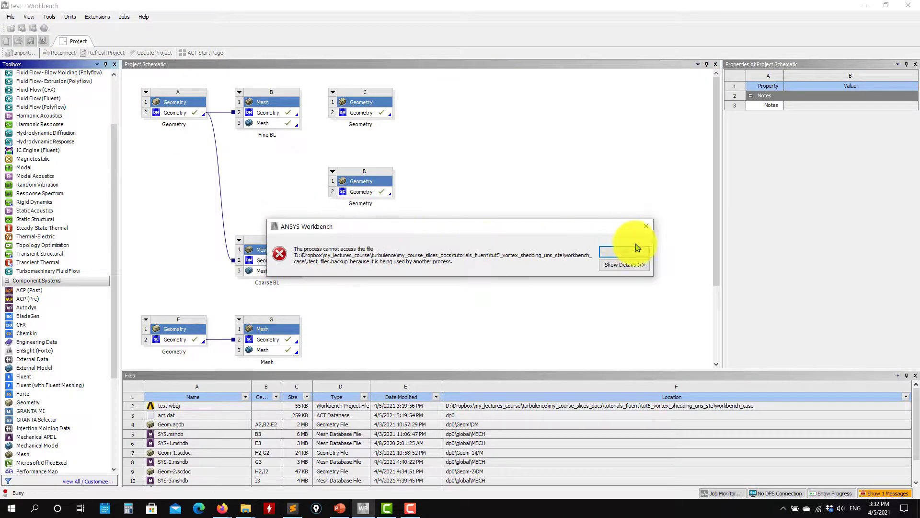
left_click(634, 250)
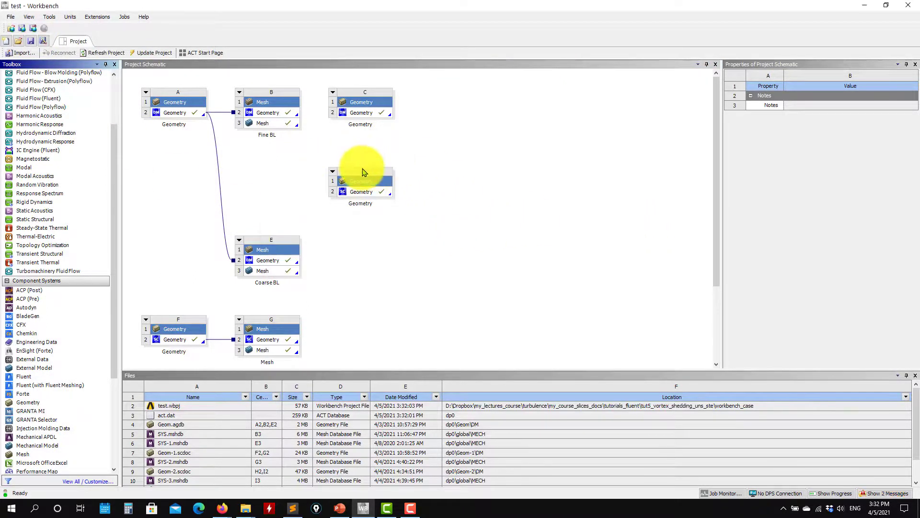